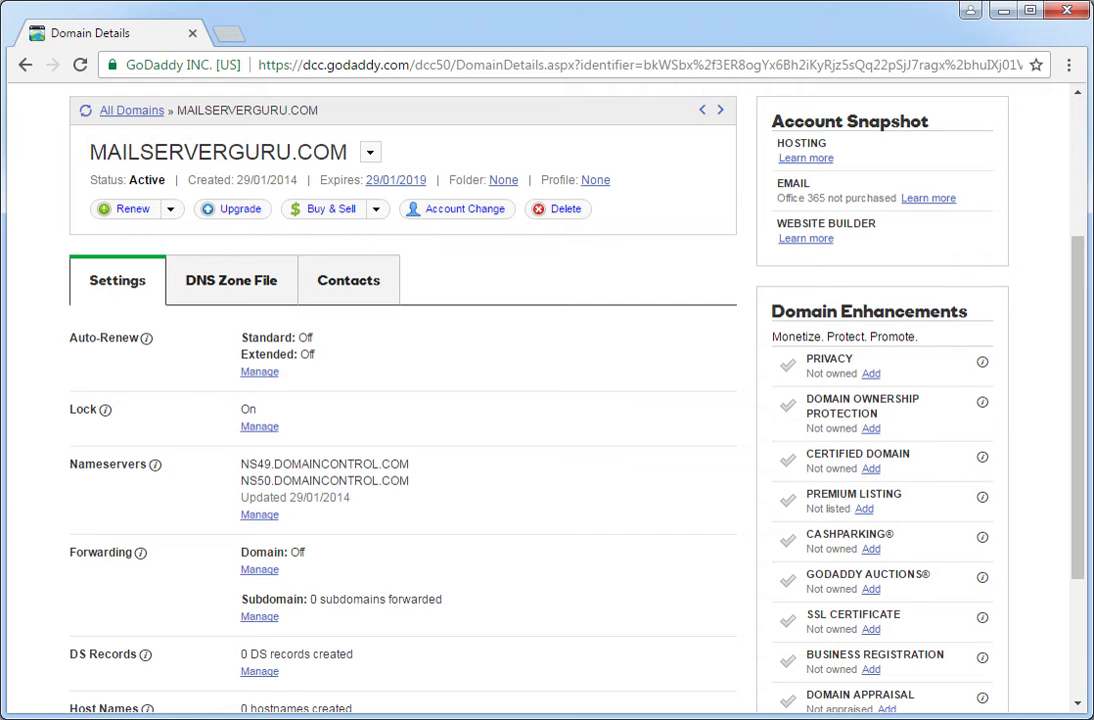
Open the domain's DNS zone file and review its record sections down to the nameserver entries.
left_click(231, 280)
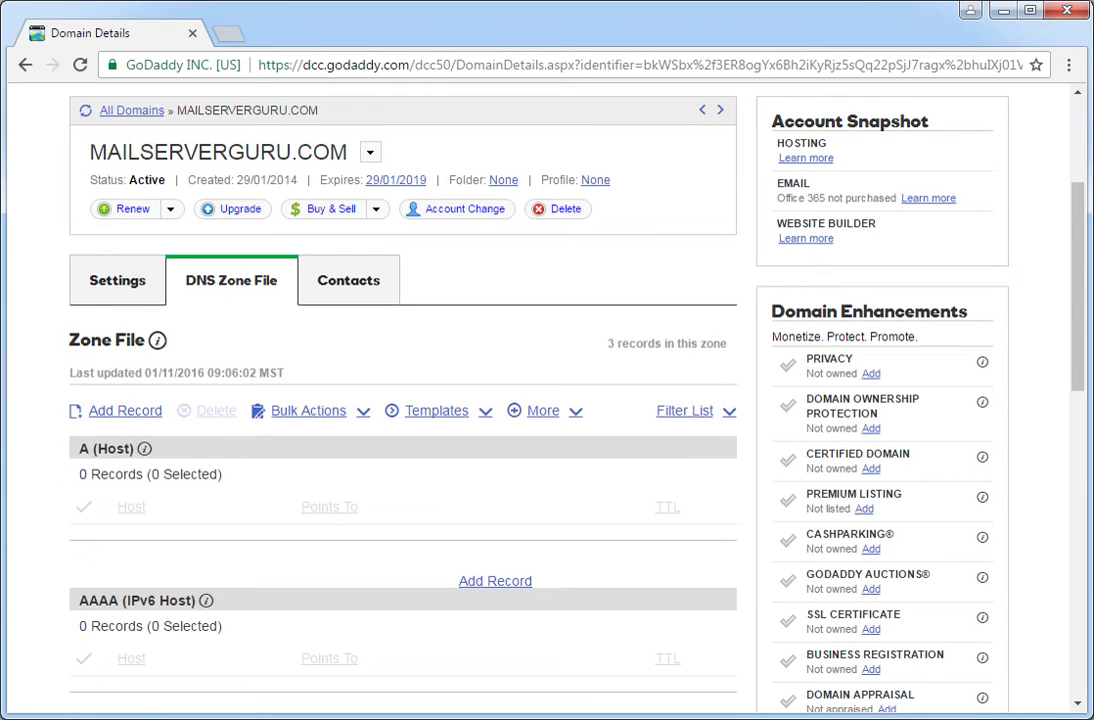
scroll(400, 400, "down", 6)
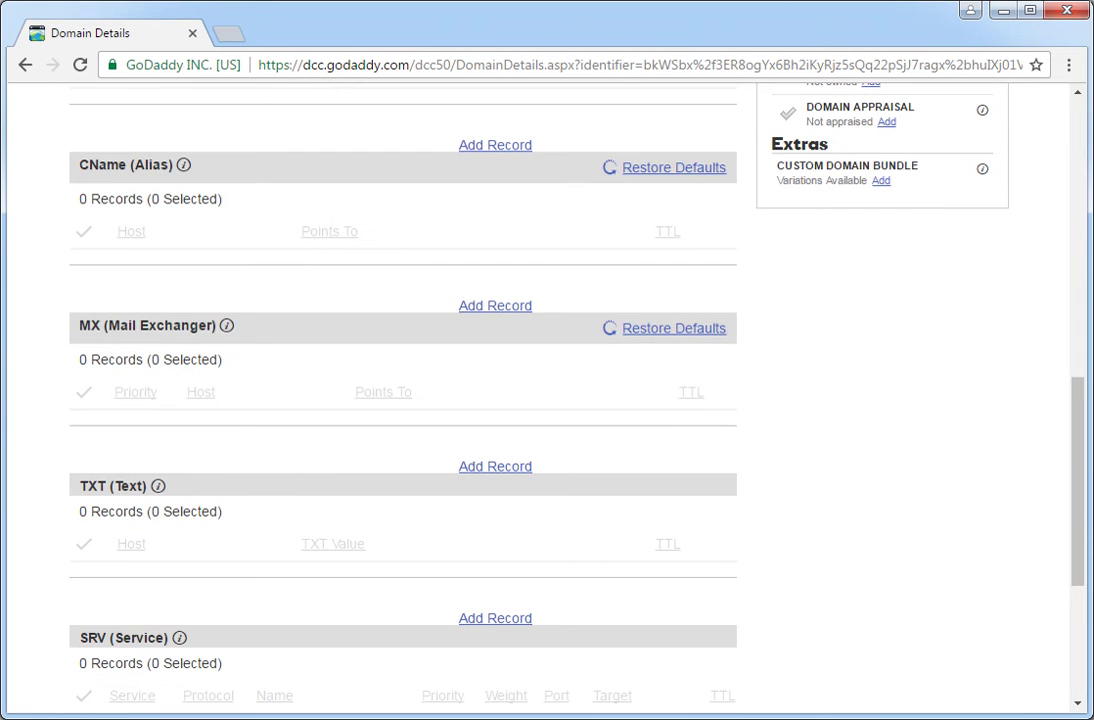
scroll(400, 400, "down", 3)
scroll(400, 580, "up", 4)
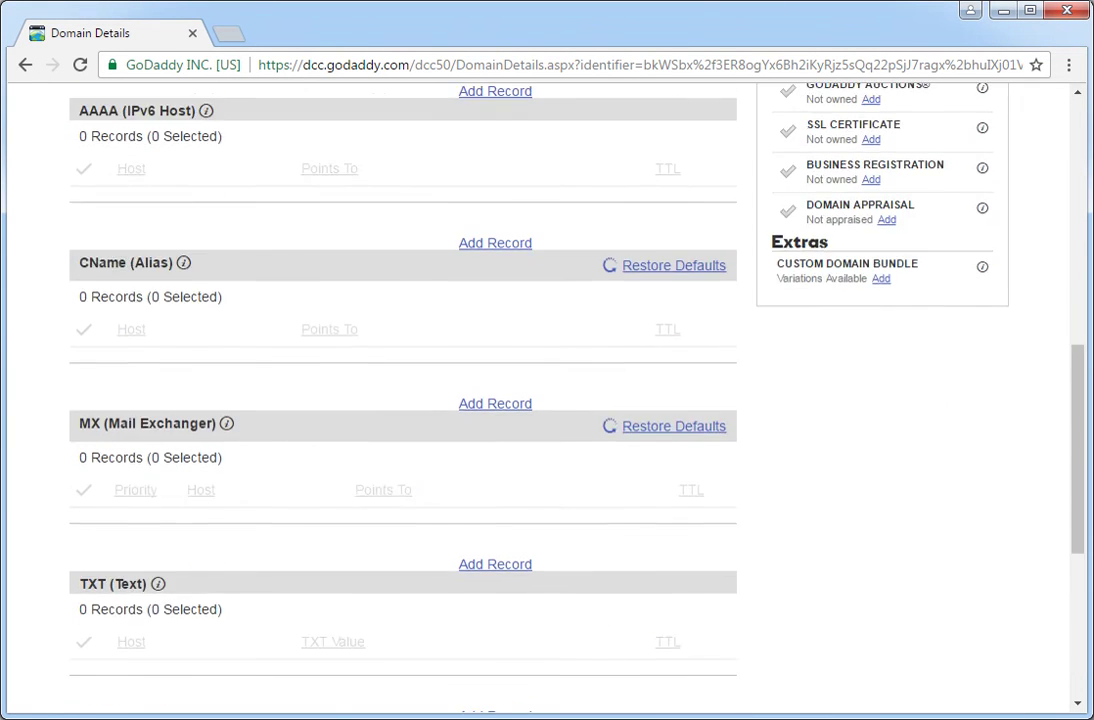
scroll(400, 580, "down", 5)
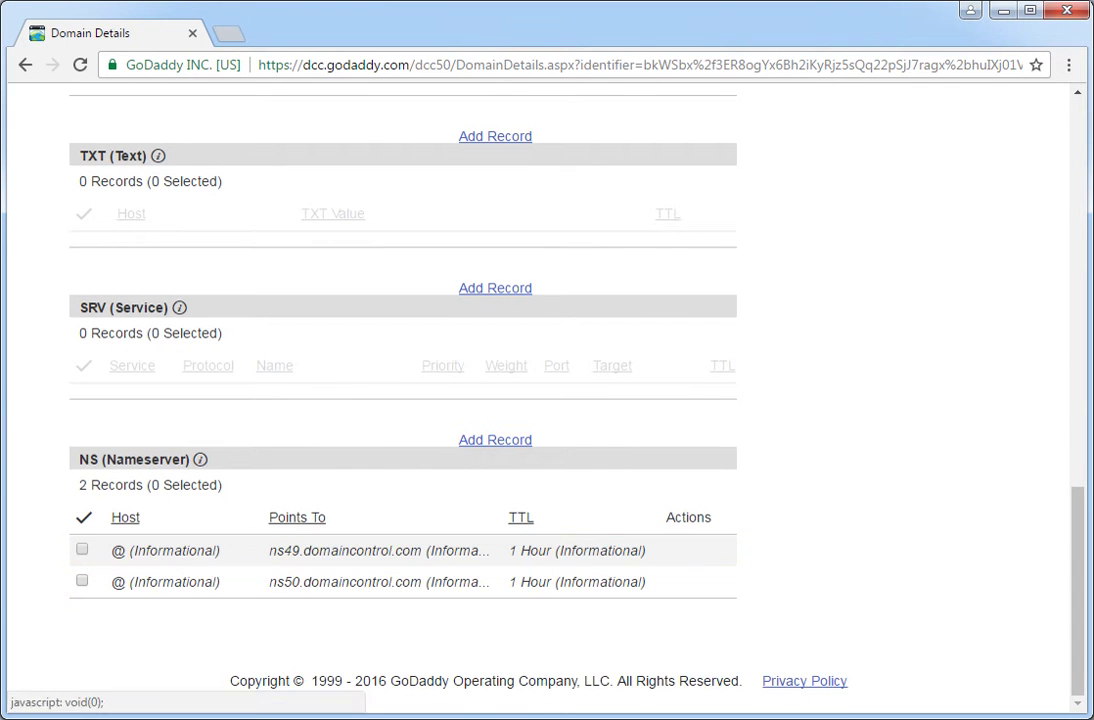
left_click(82, 549)
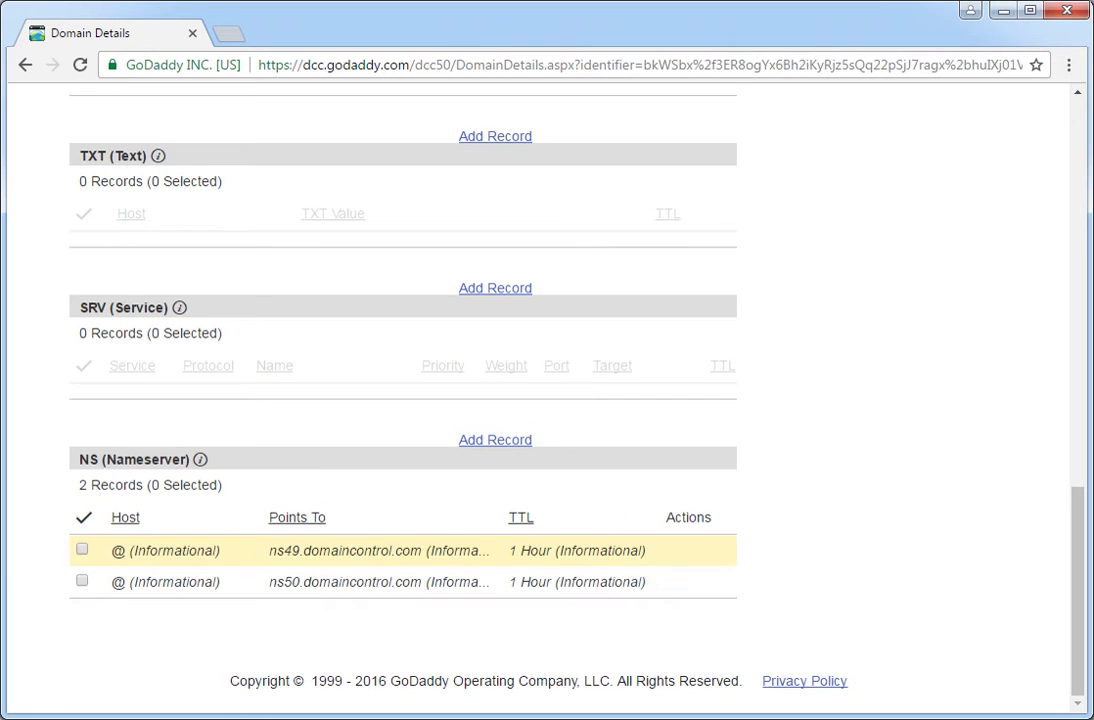
left_click(82, 549)
scroll(400, 400, "up", 8)
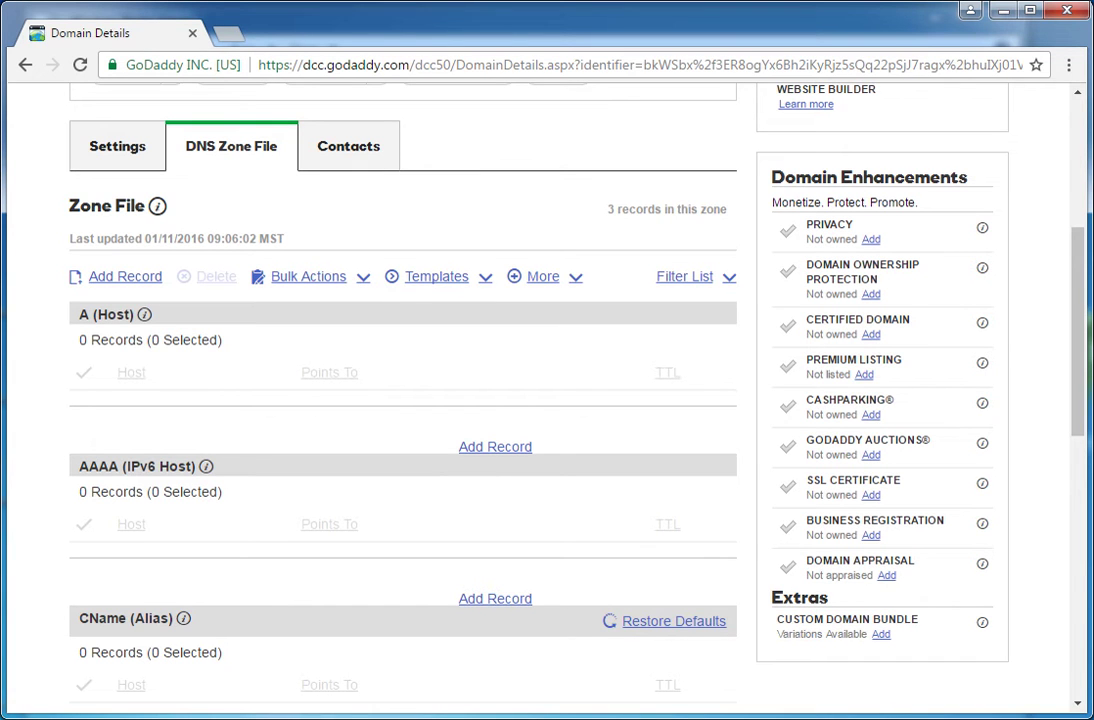
Switch to Windows Photo Viewer to check the table of server hostnames and IP addresses, and close it.
key("alt+Tab")
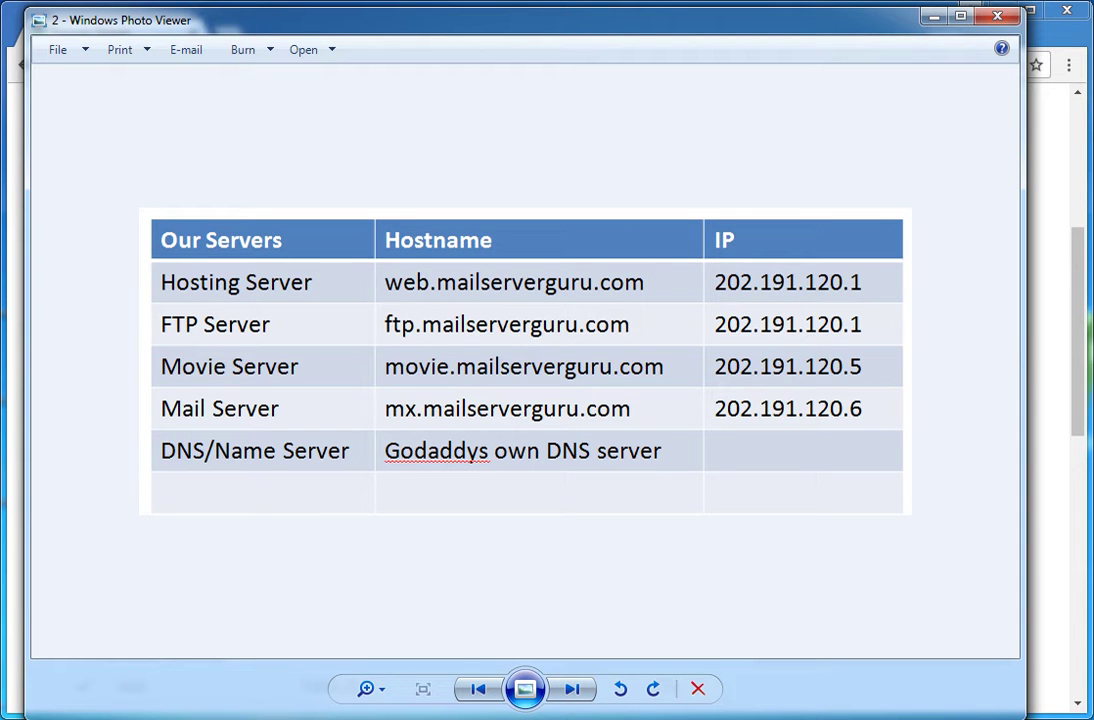
key("alt+F4")
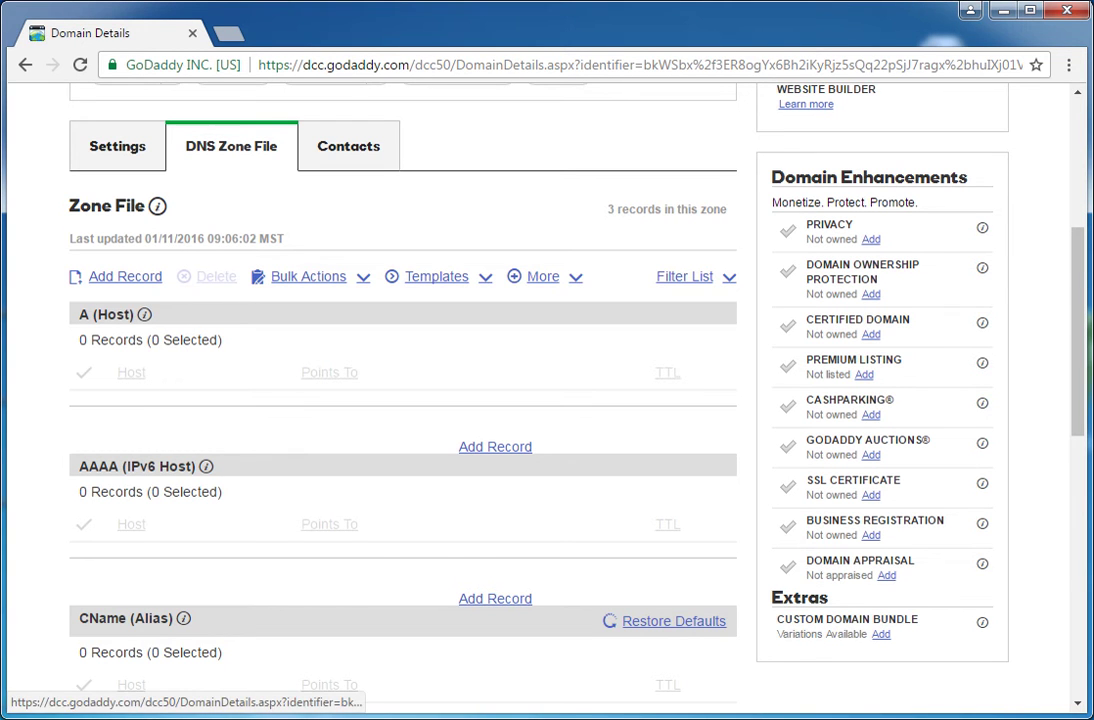
Add an A (Host) zone record with host web pointing to 202.191.120.1.
key("F5")
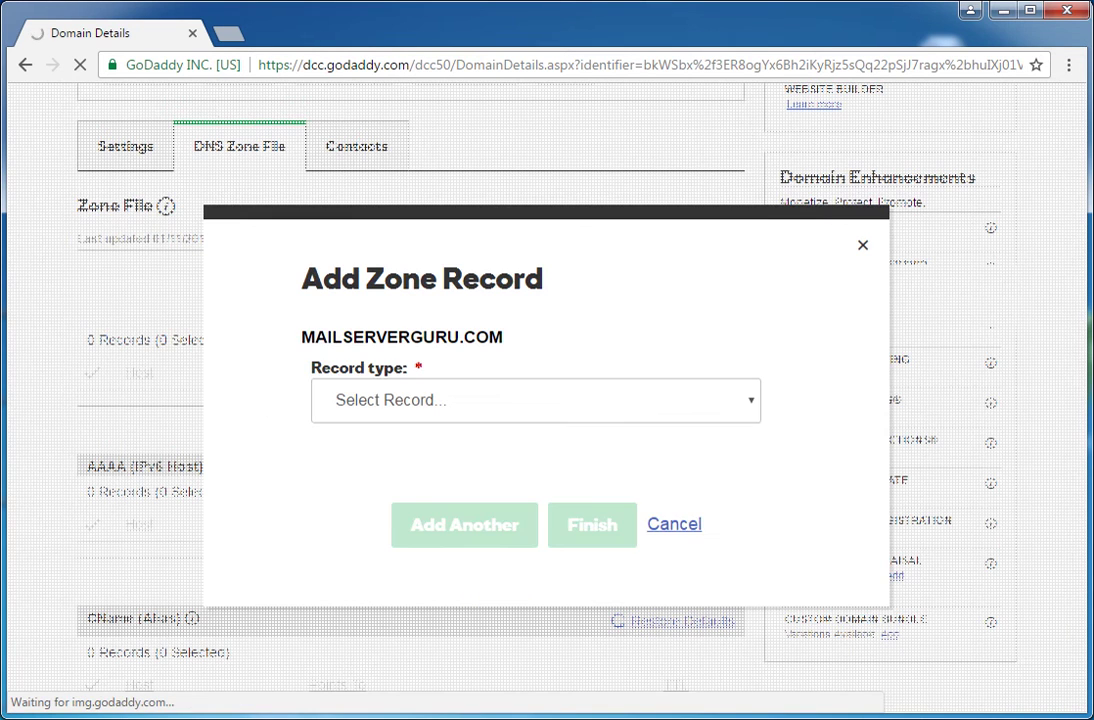
left_click(536, 400)
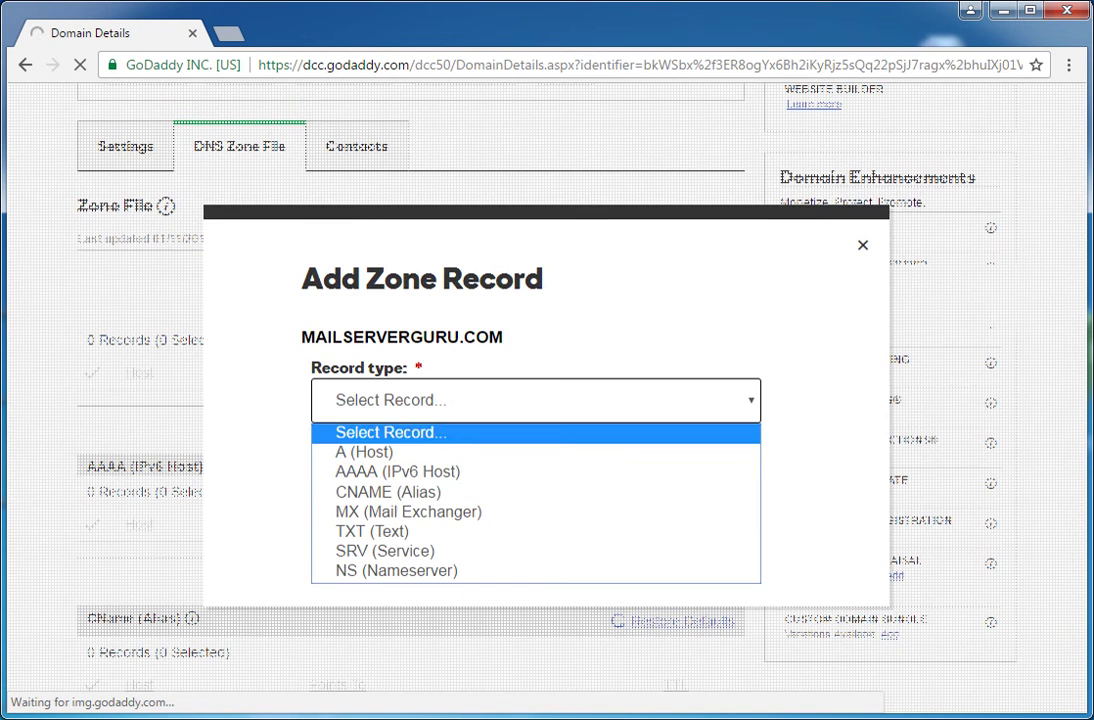
left_click(364, 452)
left_click(330, 374)
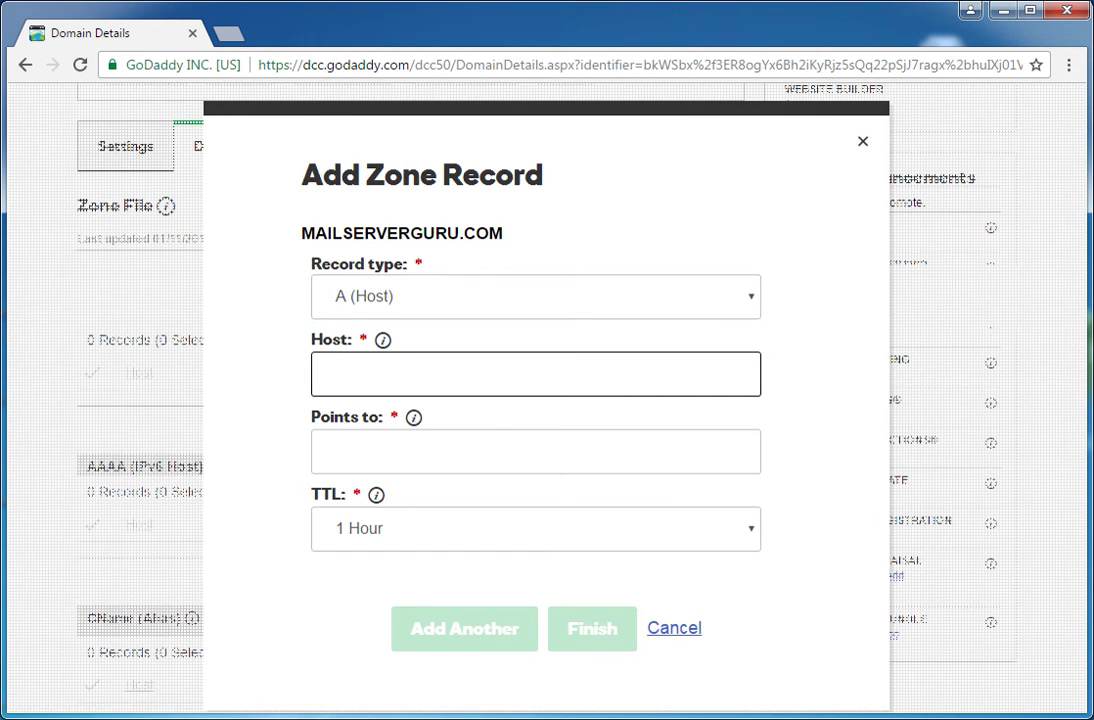
type("web")
left_click(330, 451)
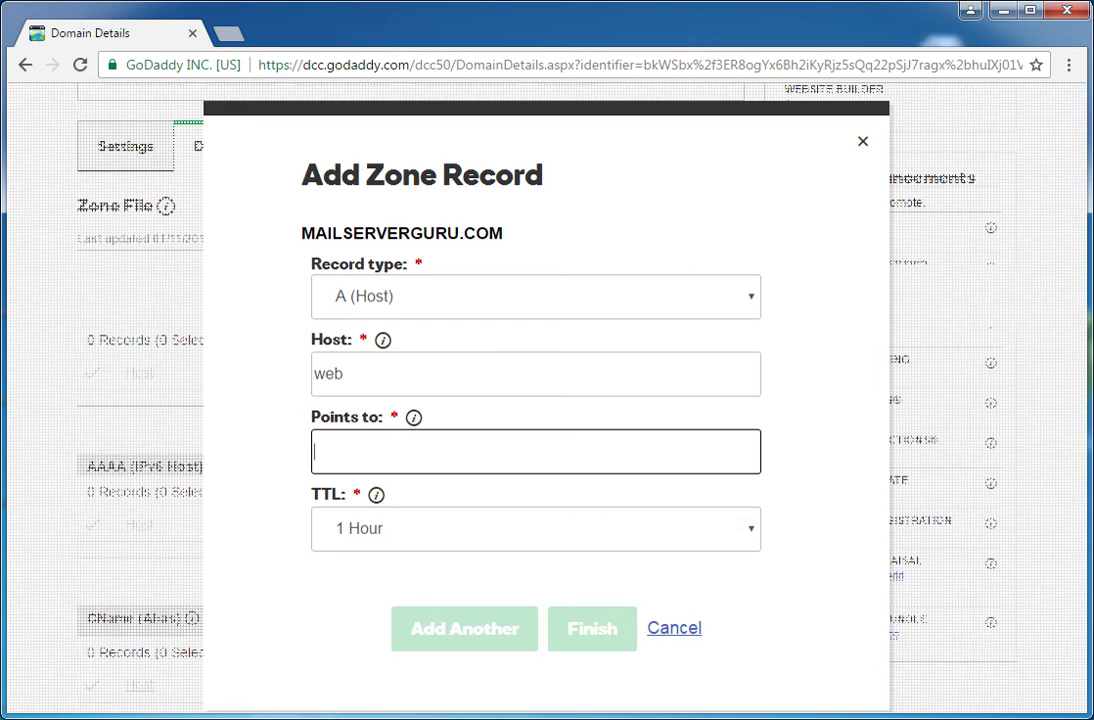
type("202.191.120.1")
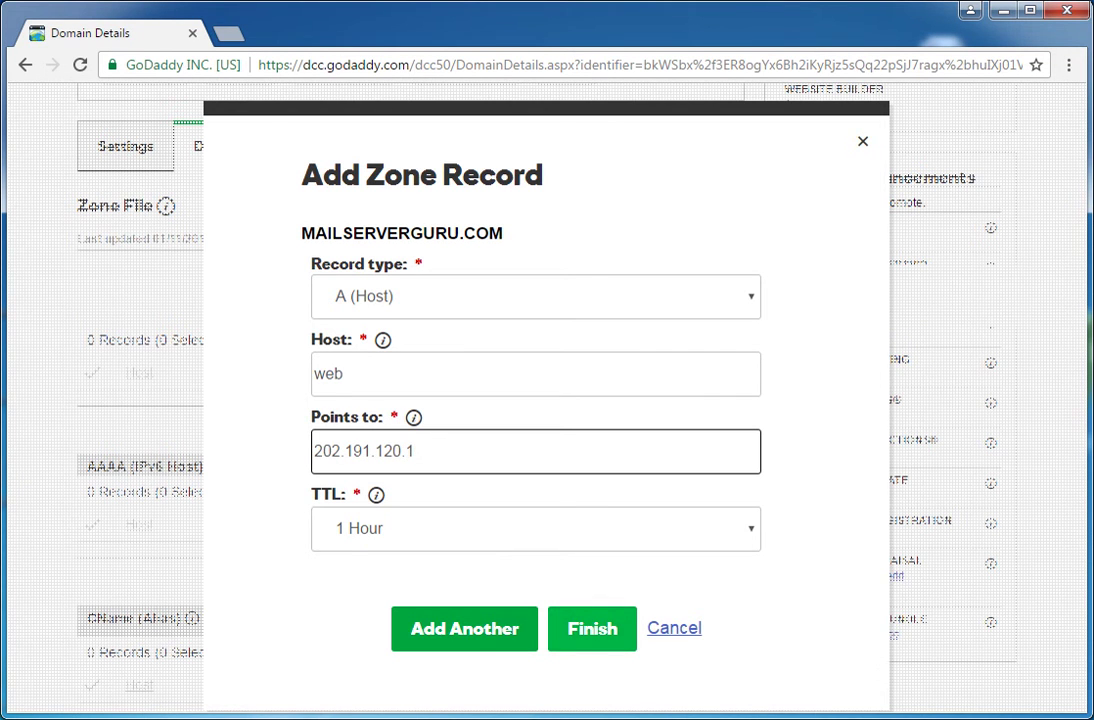
key("Return")
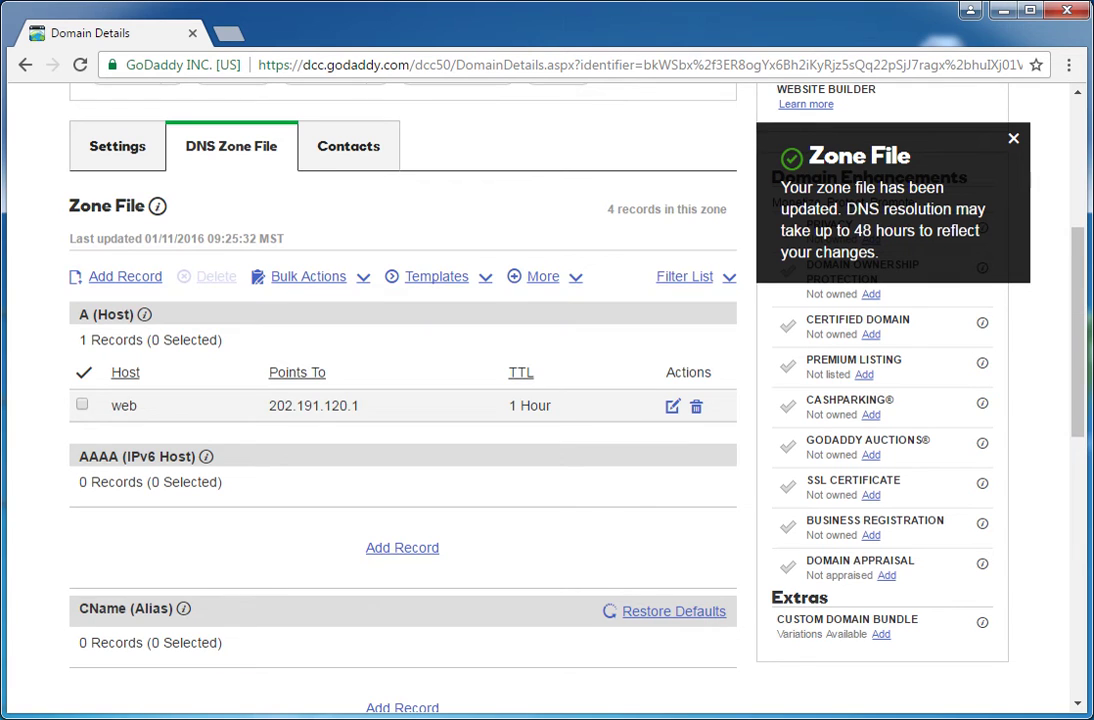
Add a CNAME (Alias) zone record with host ftp pointing to web.
scroll(400, 400, "down", 2)
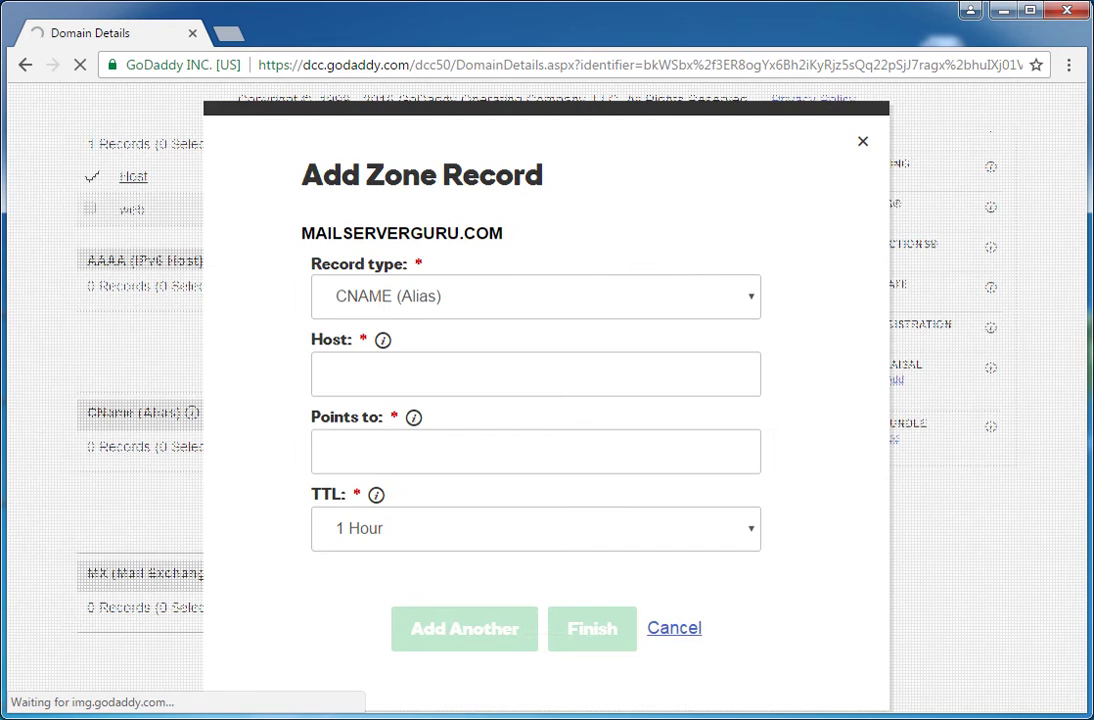
left_click(535, 374)
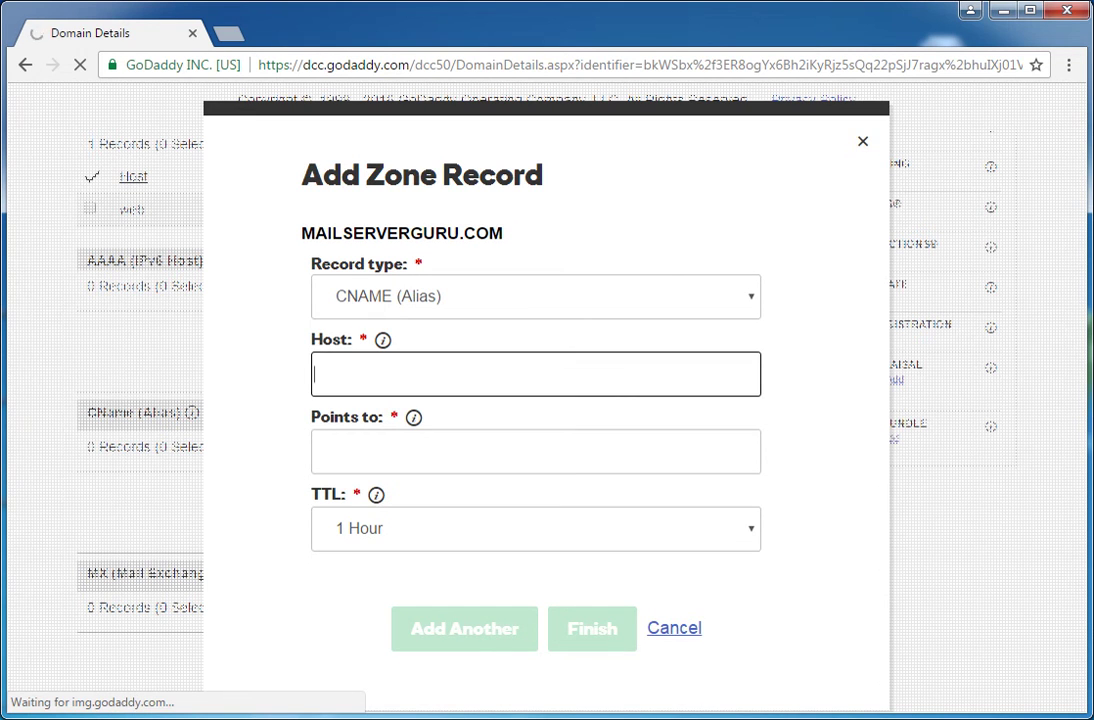
type("ftp")
key("Tab")
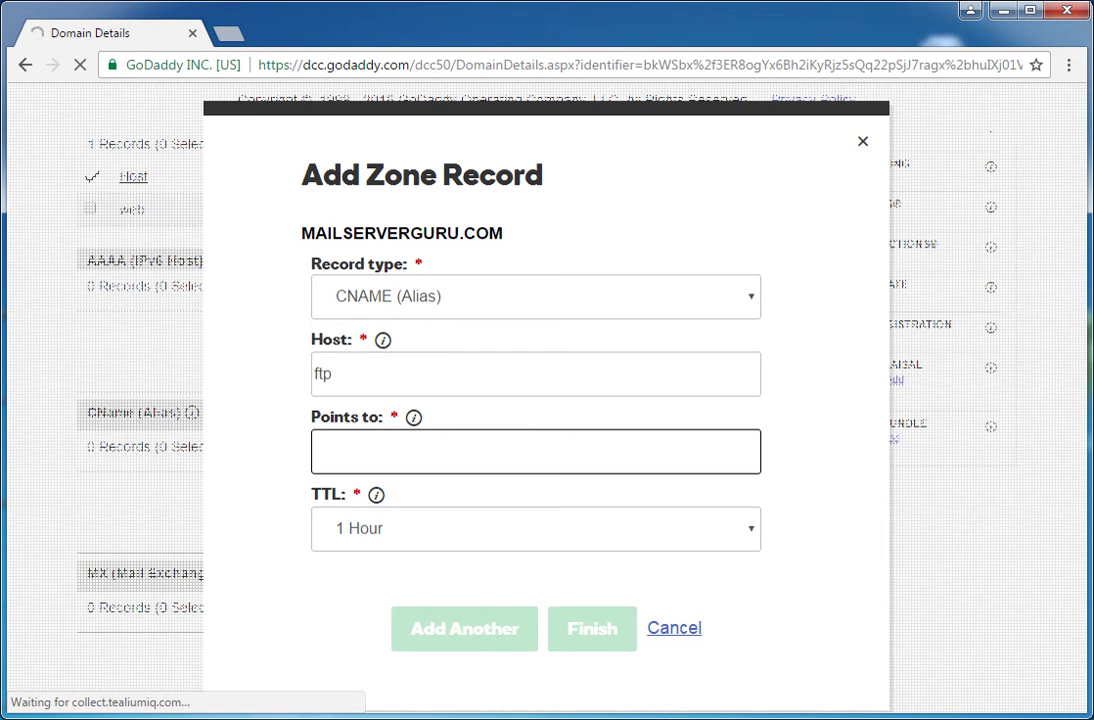
type("web")
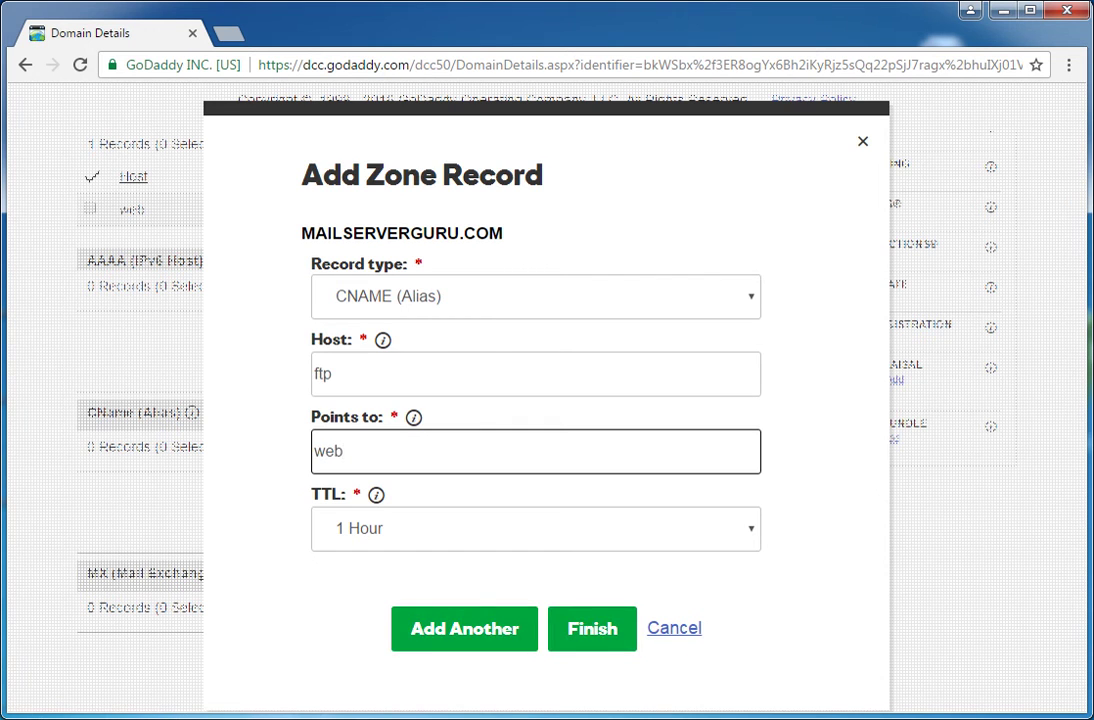
key("Return")
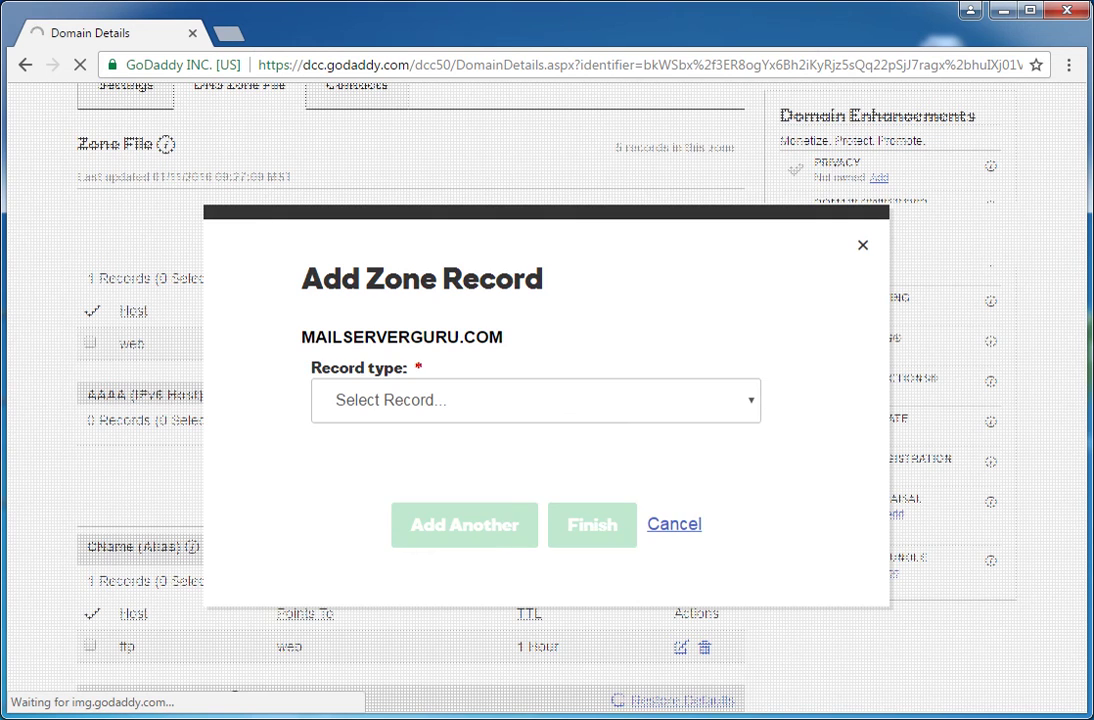
Add an A (Host) zone record with host @ pointing to 202.191.120.1.
left_click(535, 400)
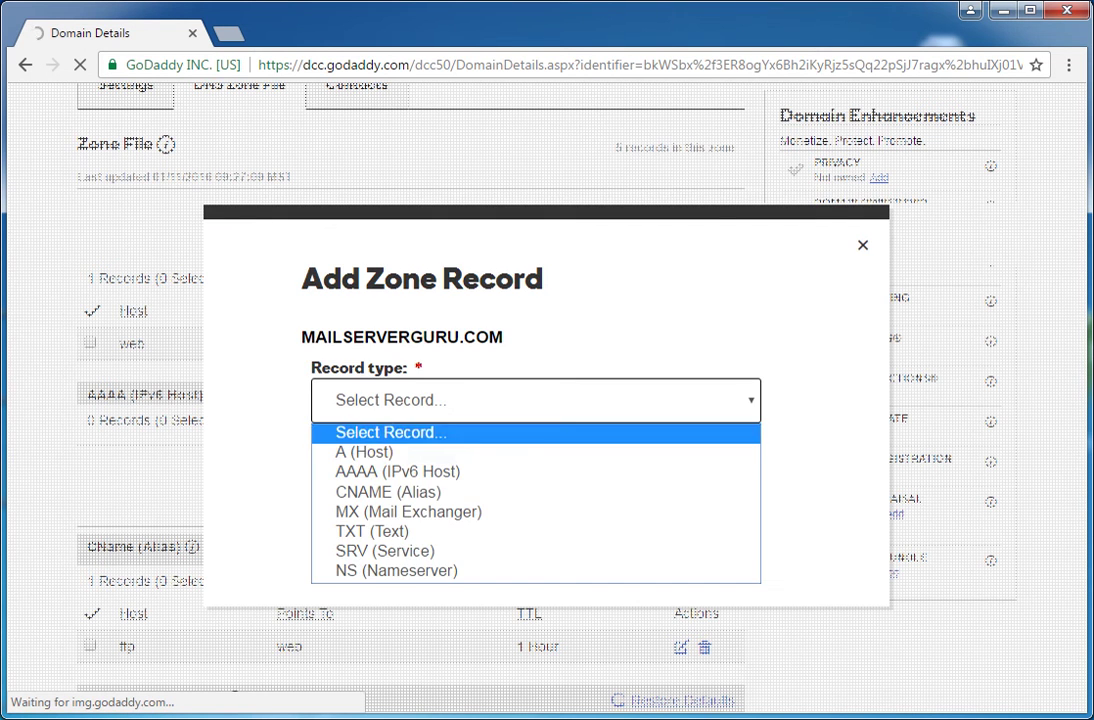
left_click(364, 452)
left_click(535, 387)
type("@")
key("Tab")
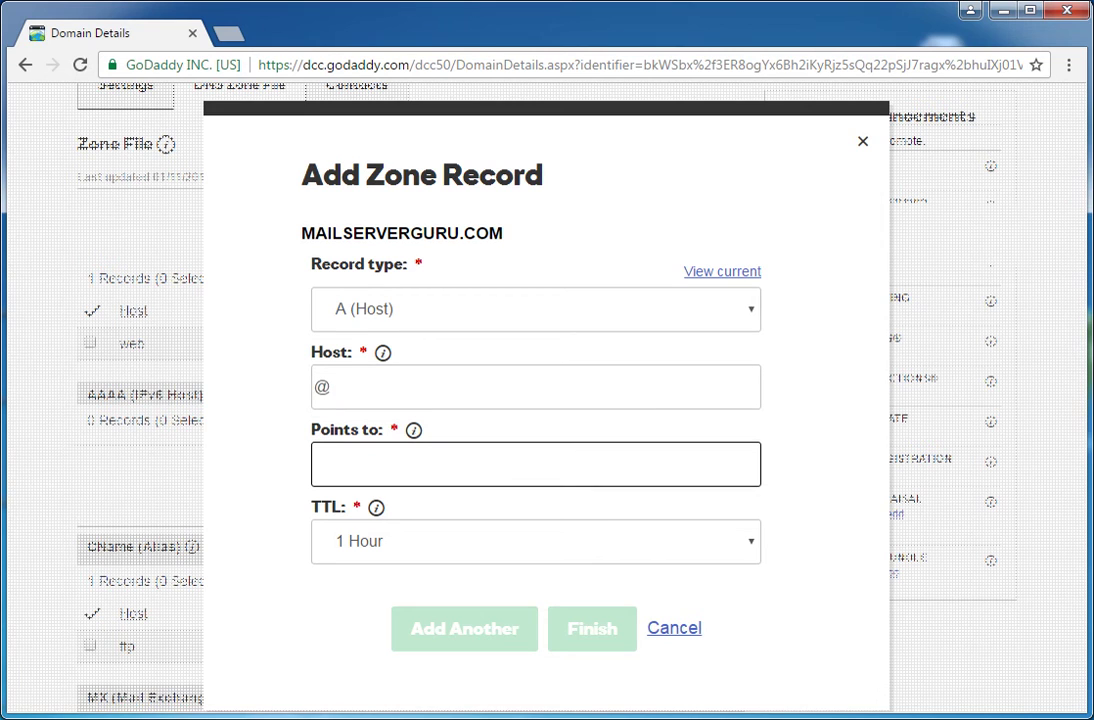
type("202.191.120.1")
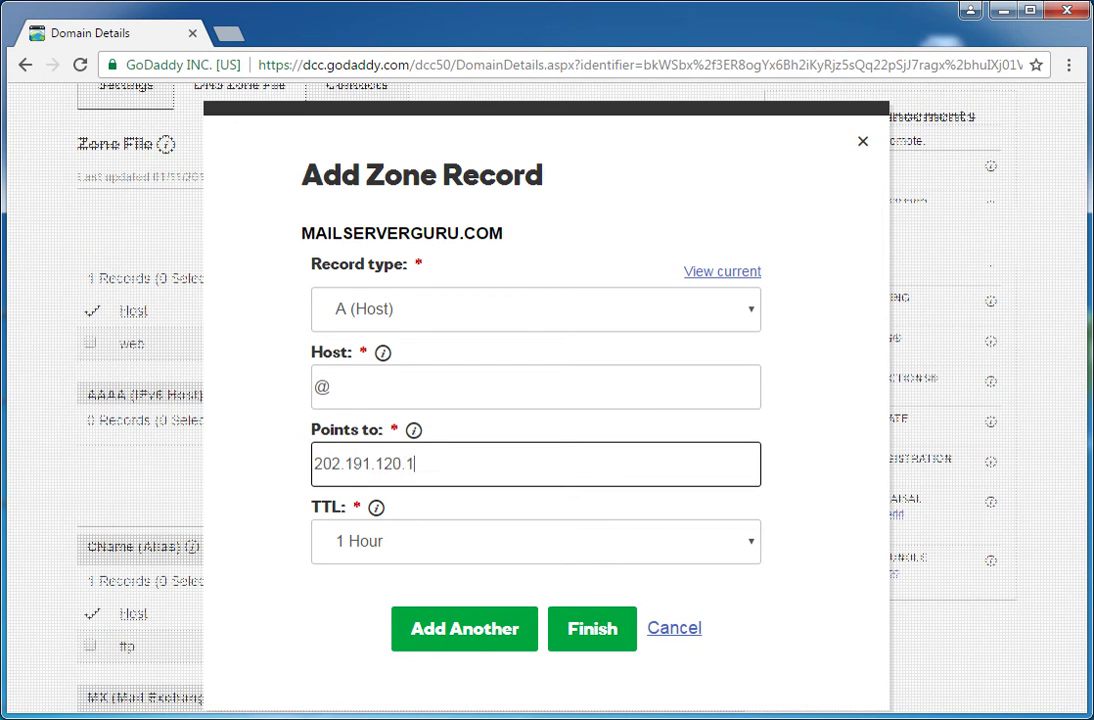
key("Return")
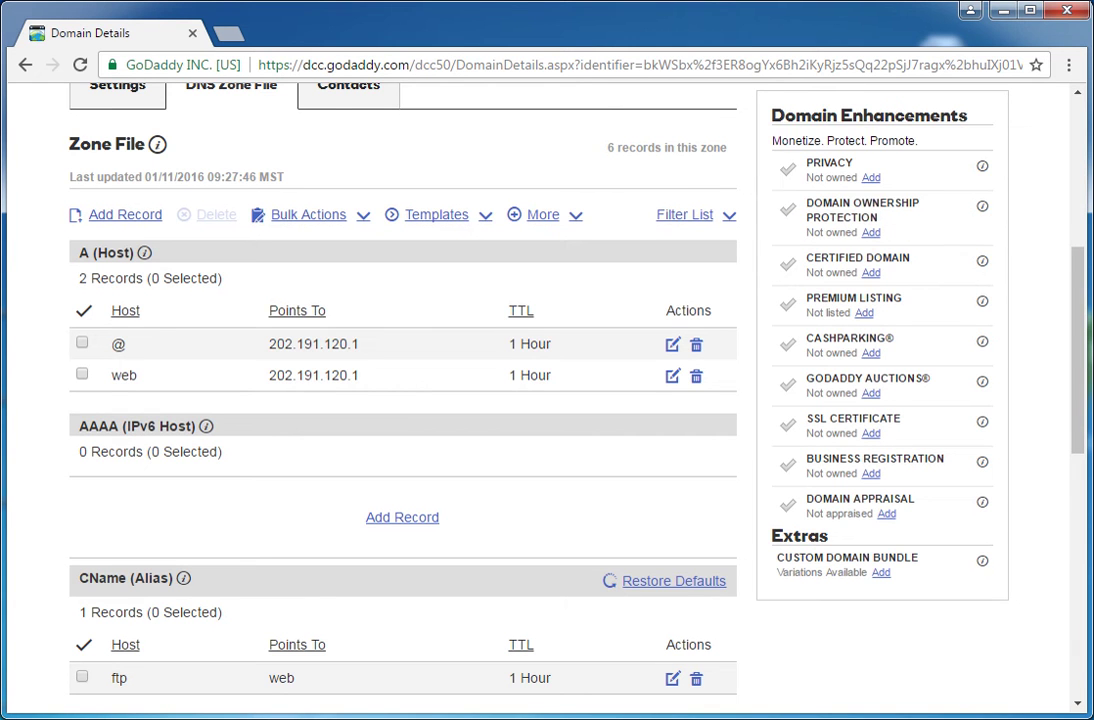
Add a CNAME (Alias) zone record with host www pointing to @.
scroll(547, 400, "down", 1)
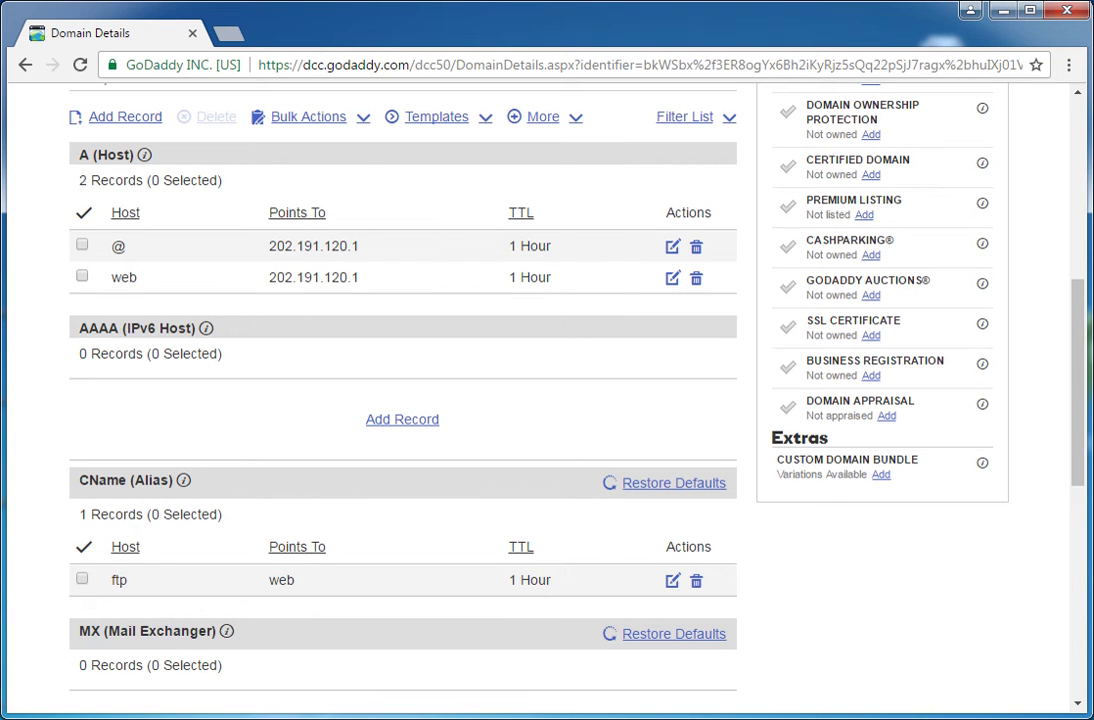
scroll(400, 482, "down", 1)
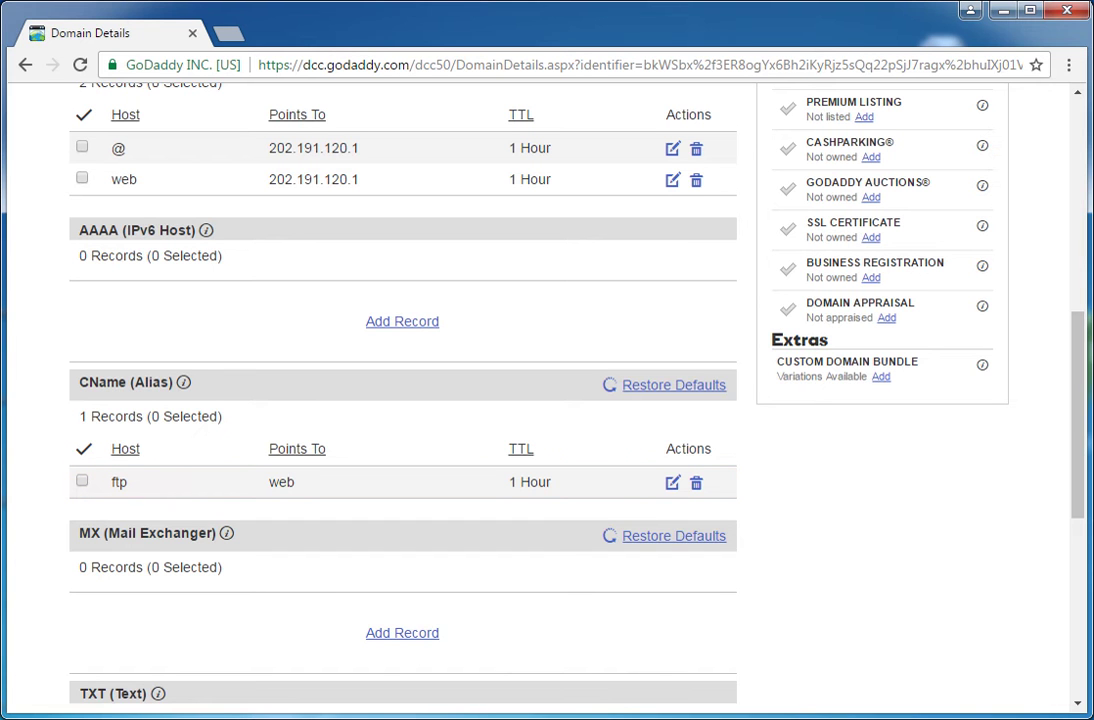
scroll(400, 400, "down", 5)
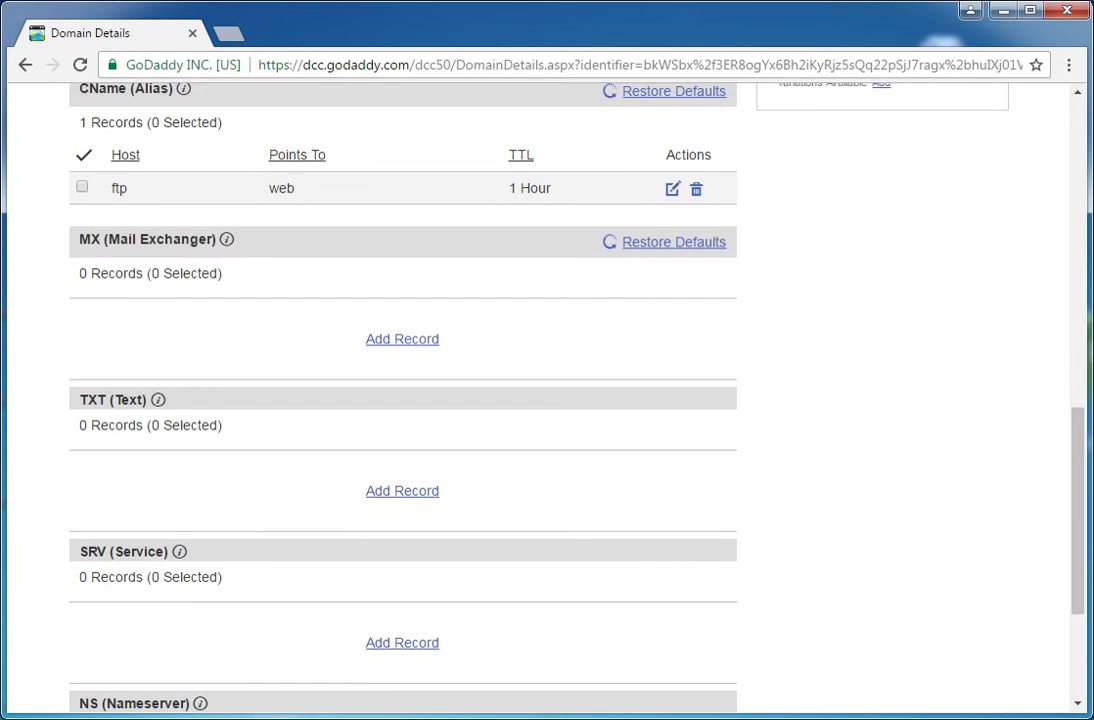
scroll(400, 400, "up", 6)
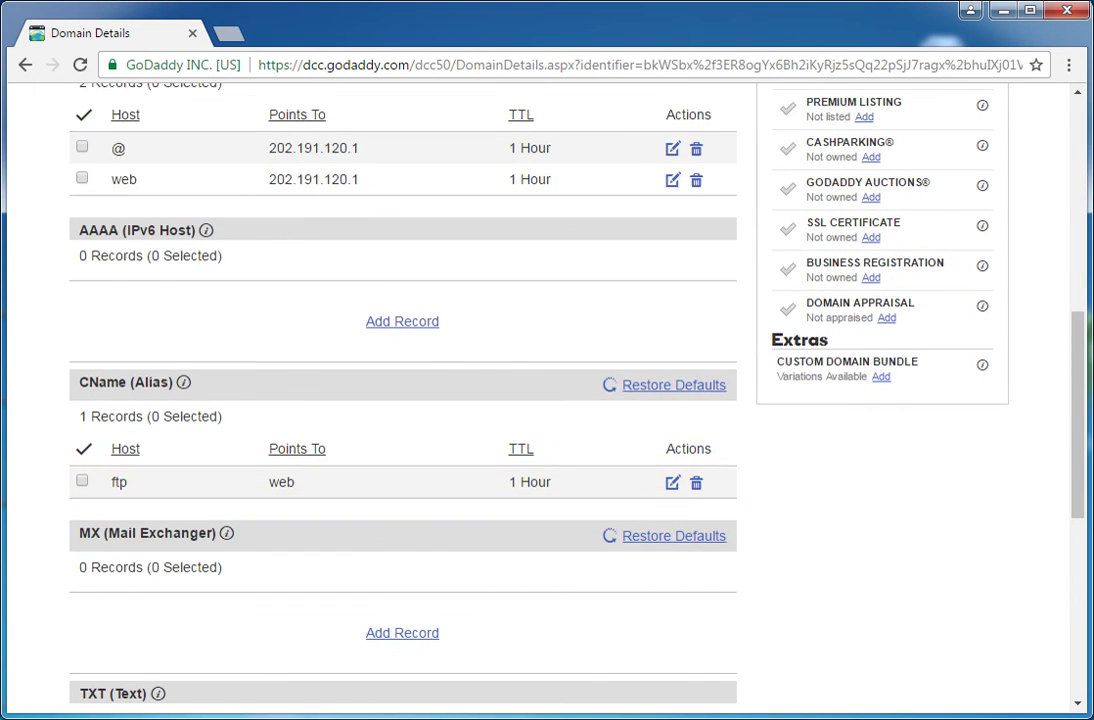
scroll(400, 400, "up", 2)
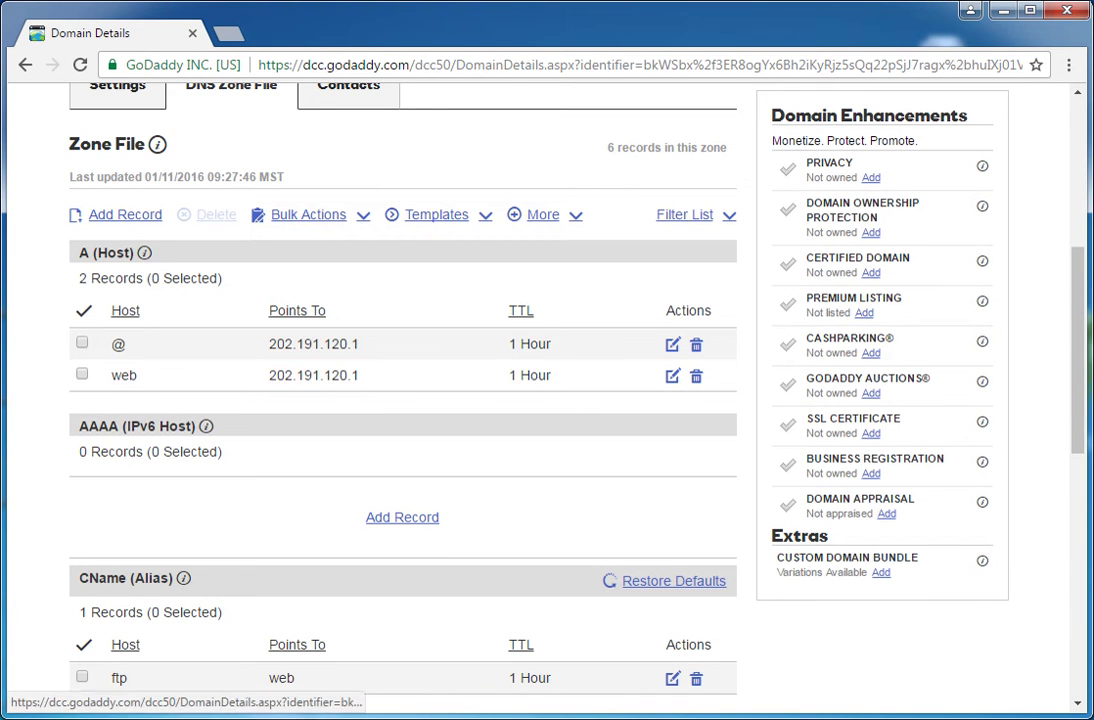
key("Return")
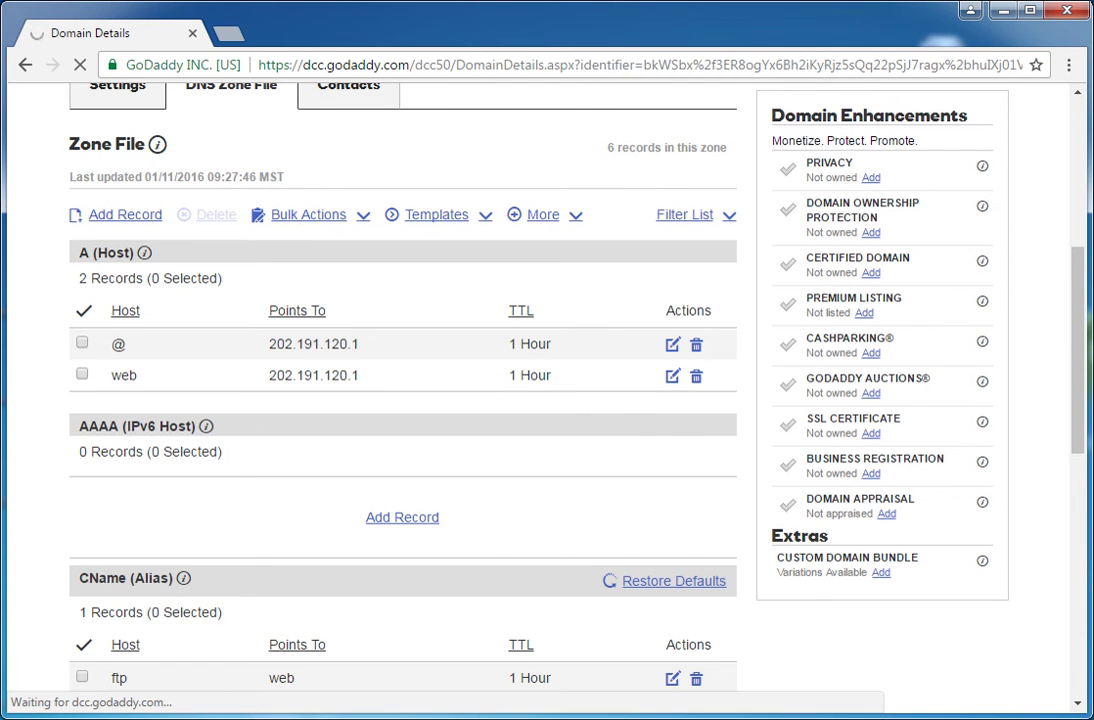
key("alt+Down")
key("Down")
key("Down")
key("Down")
key("Return")
key("Tab")
type("www")
key("Tab")
type("@")
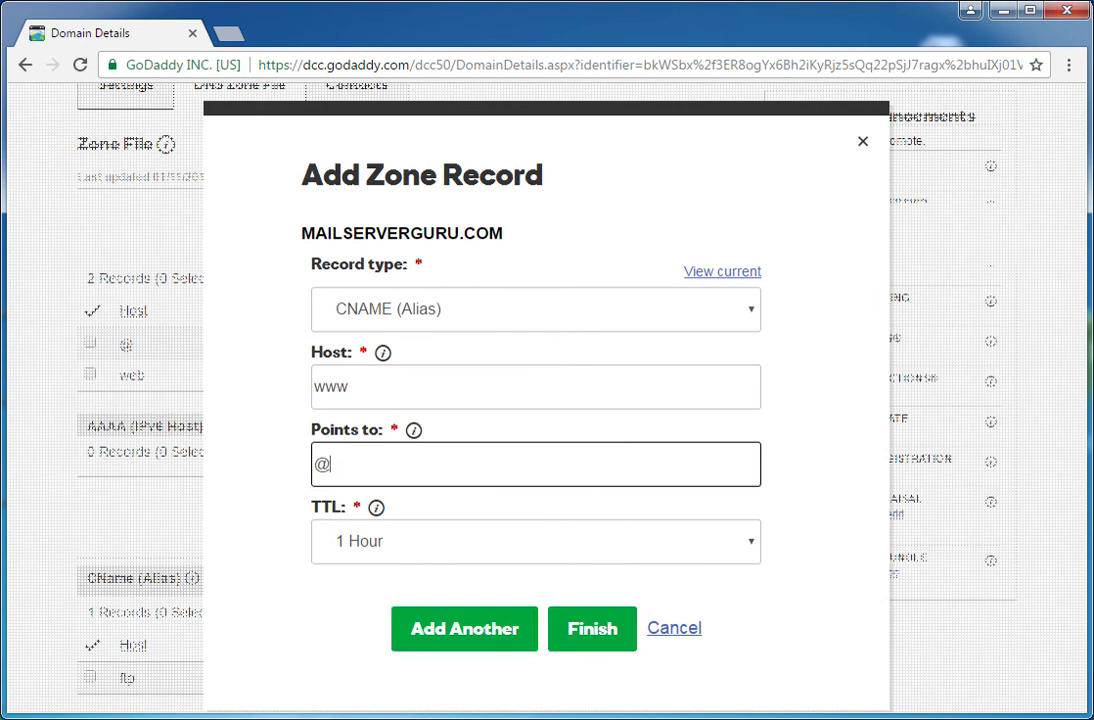
key("Return")
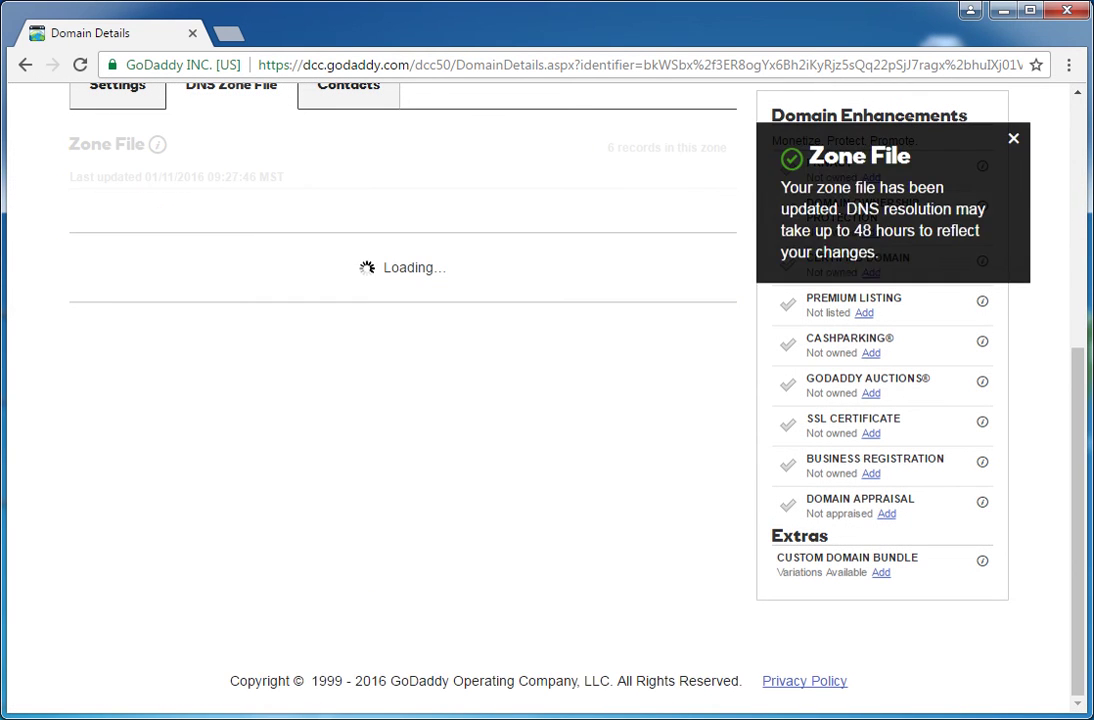
Add an A (Host) zone record with host movie pointing to 202.191.120.5 and save the zone file.
scroll(400, 400, "down", 3)
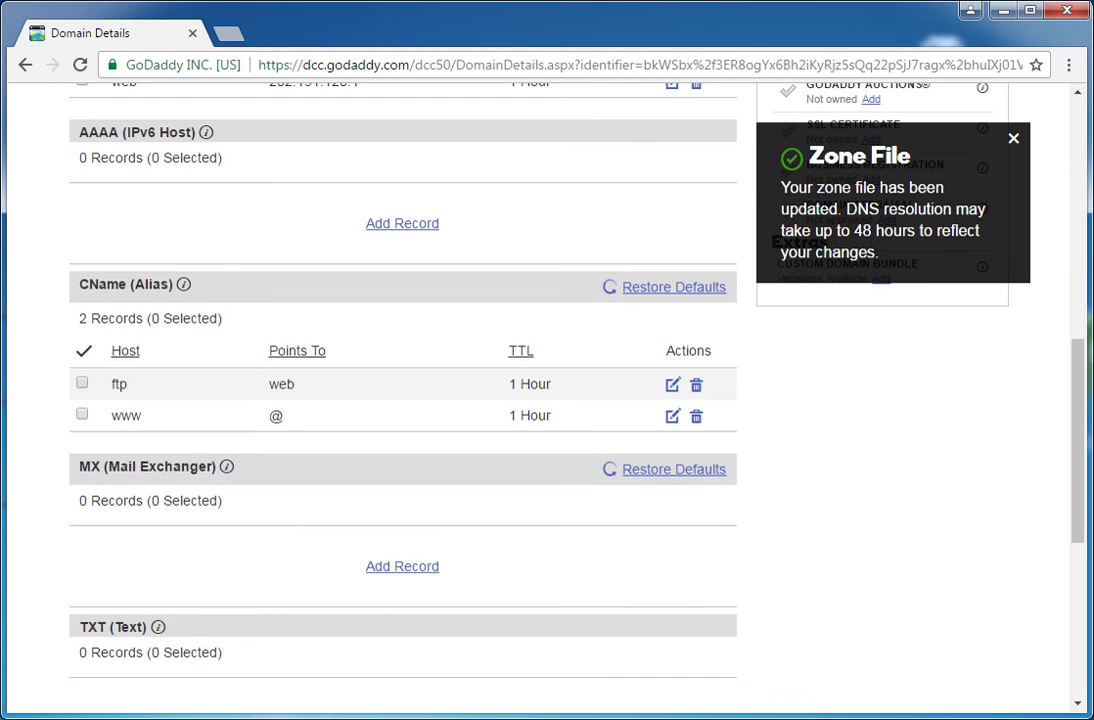
scroll(400, 400, "up", 2)
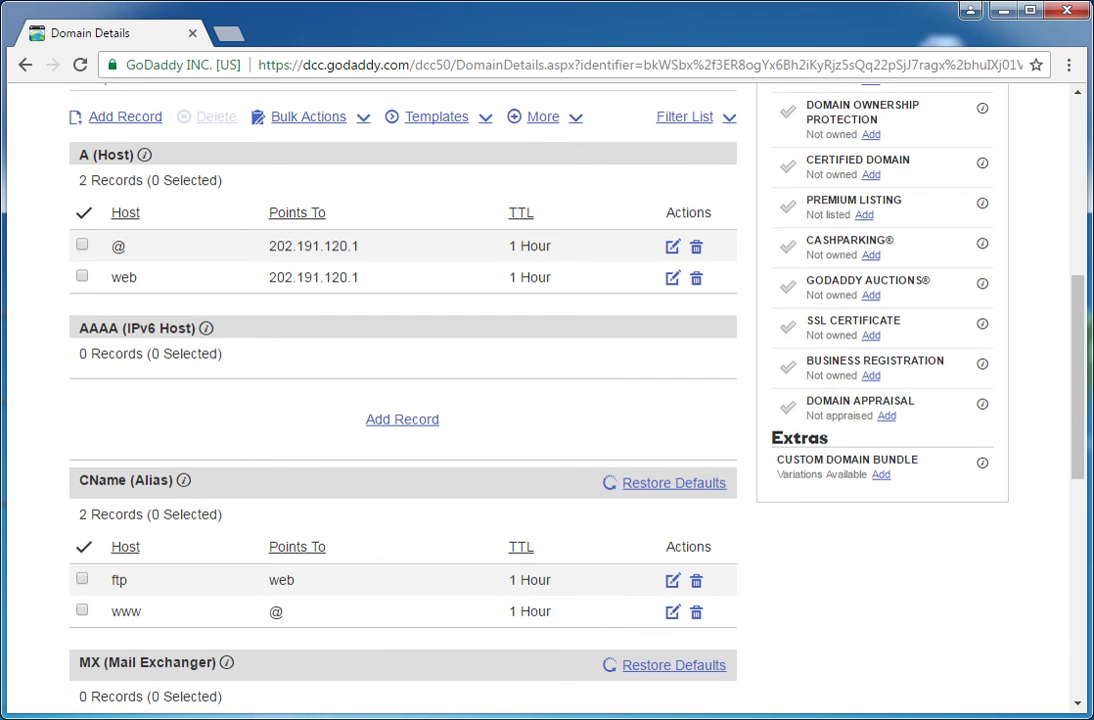
scroll(400, 400, "up", 1)
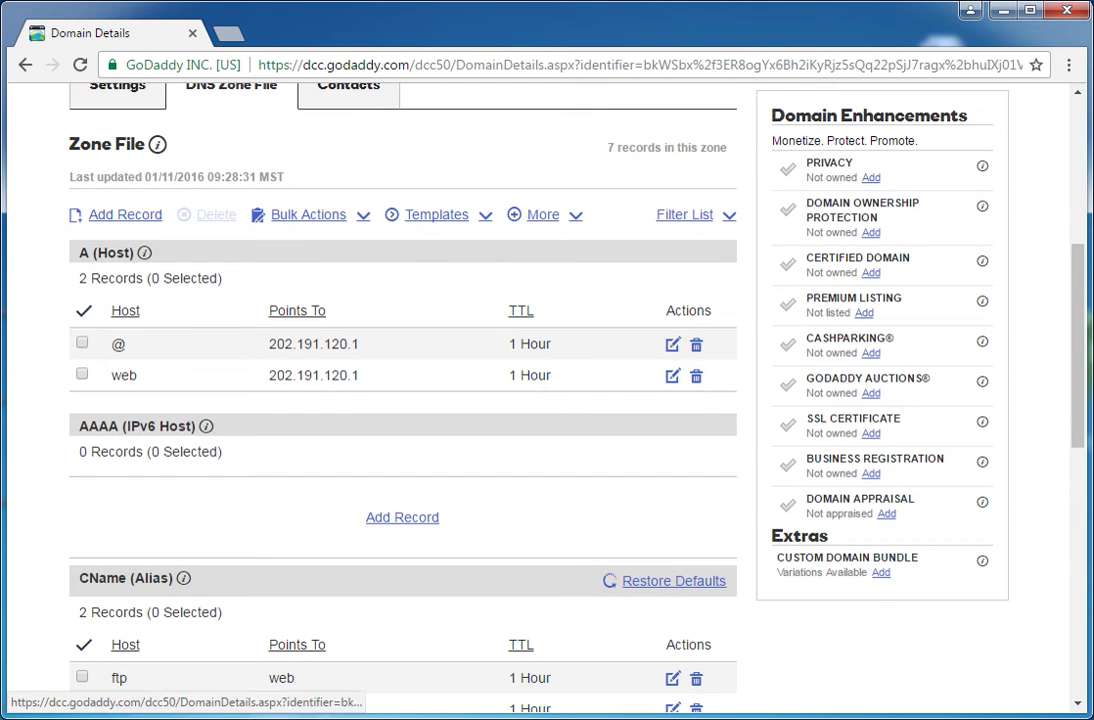
left_click(125, 214)
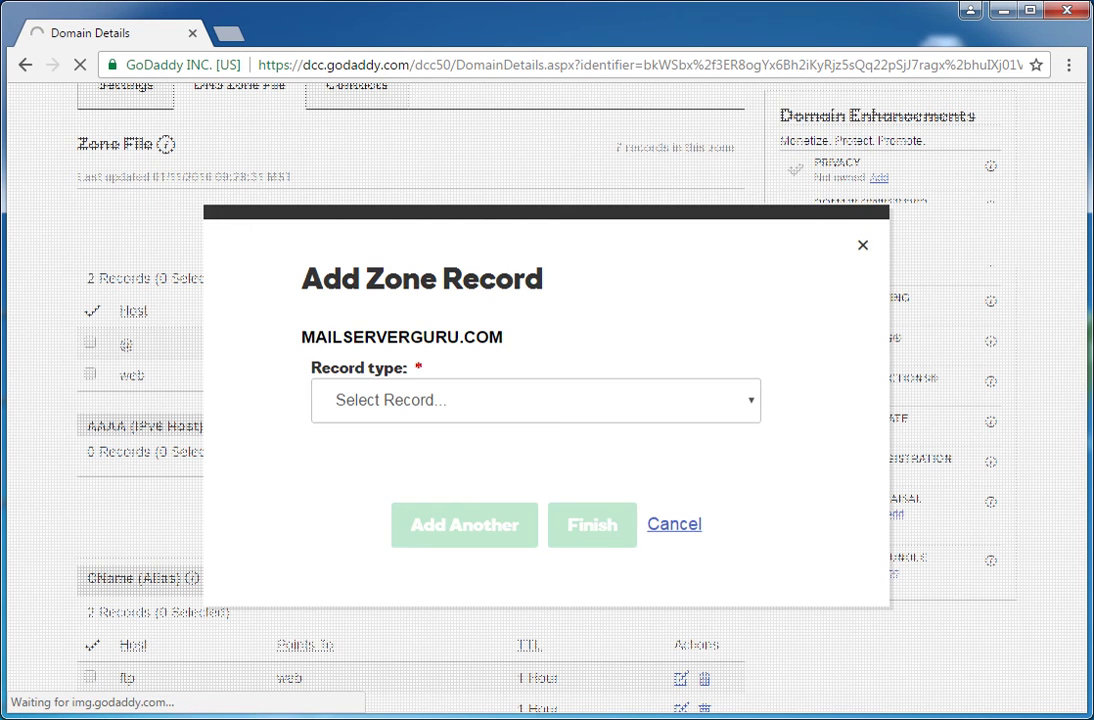
left_click(535, 400)
left_click(366, 449)
left_click(349, 352)
type("mo")
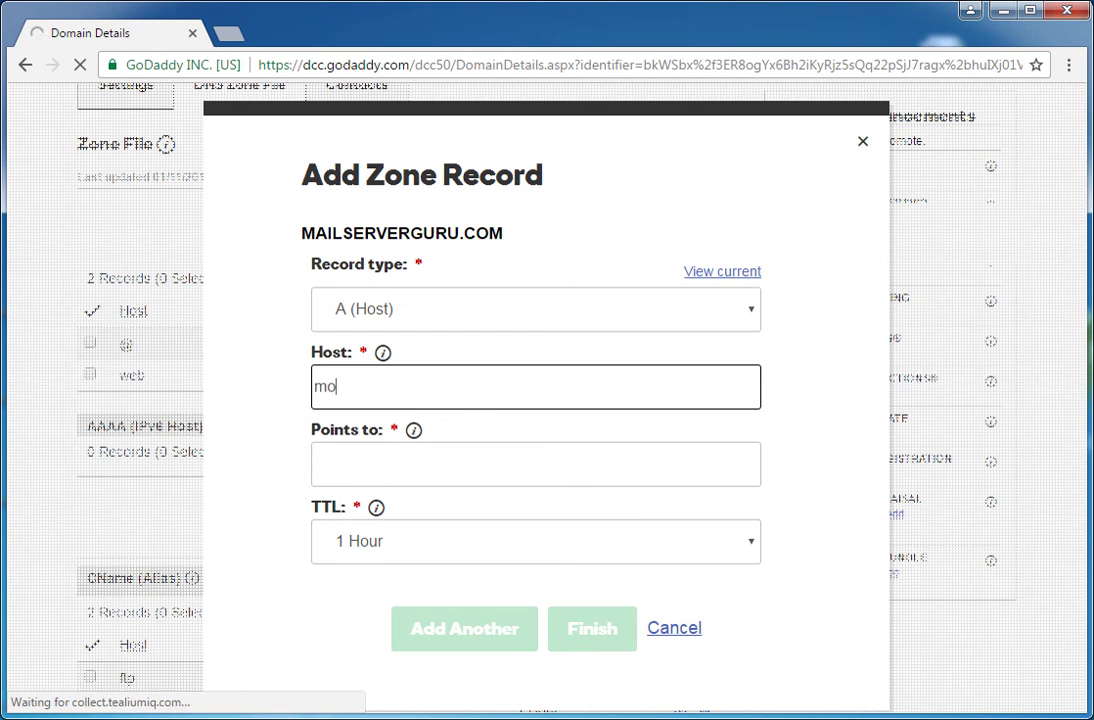
type("vie")
left_click(400, 464)
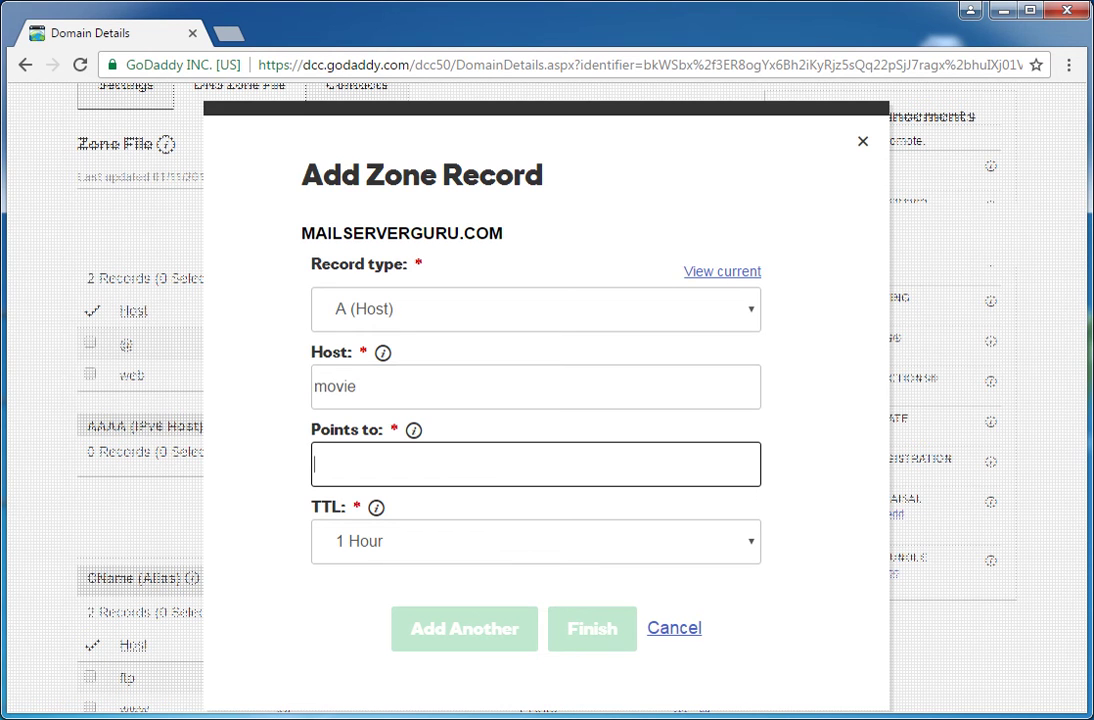
type("202.19")
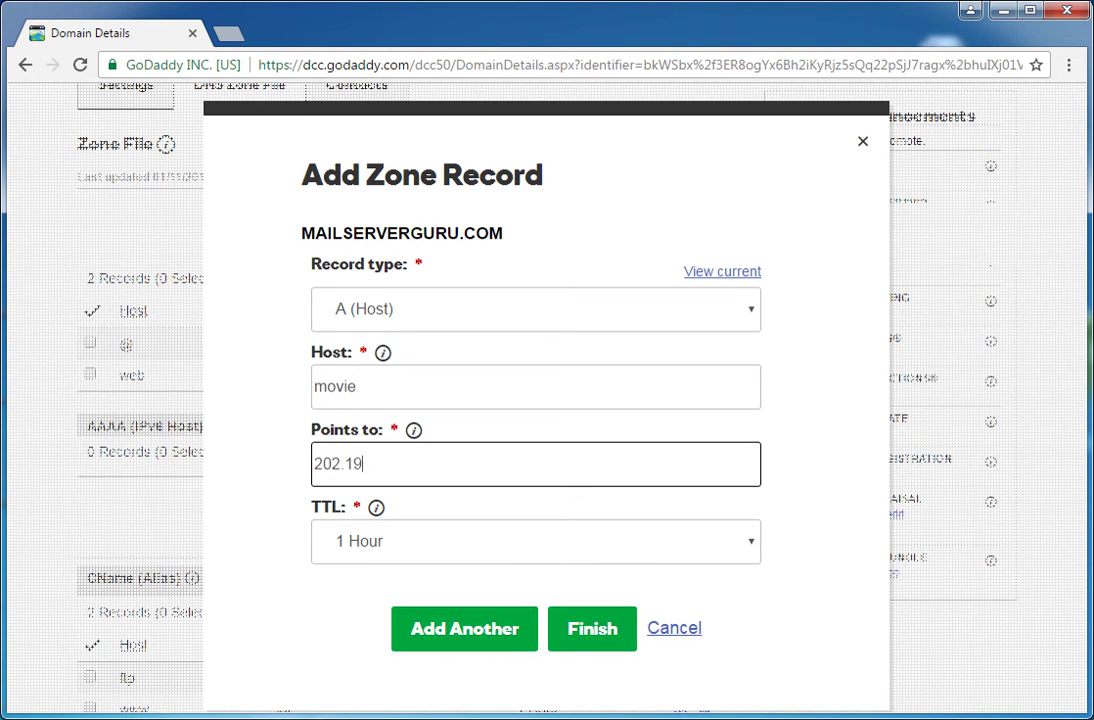
type("1.120.5")
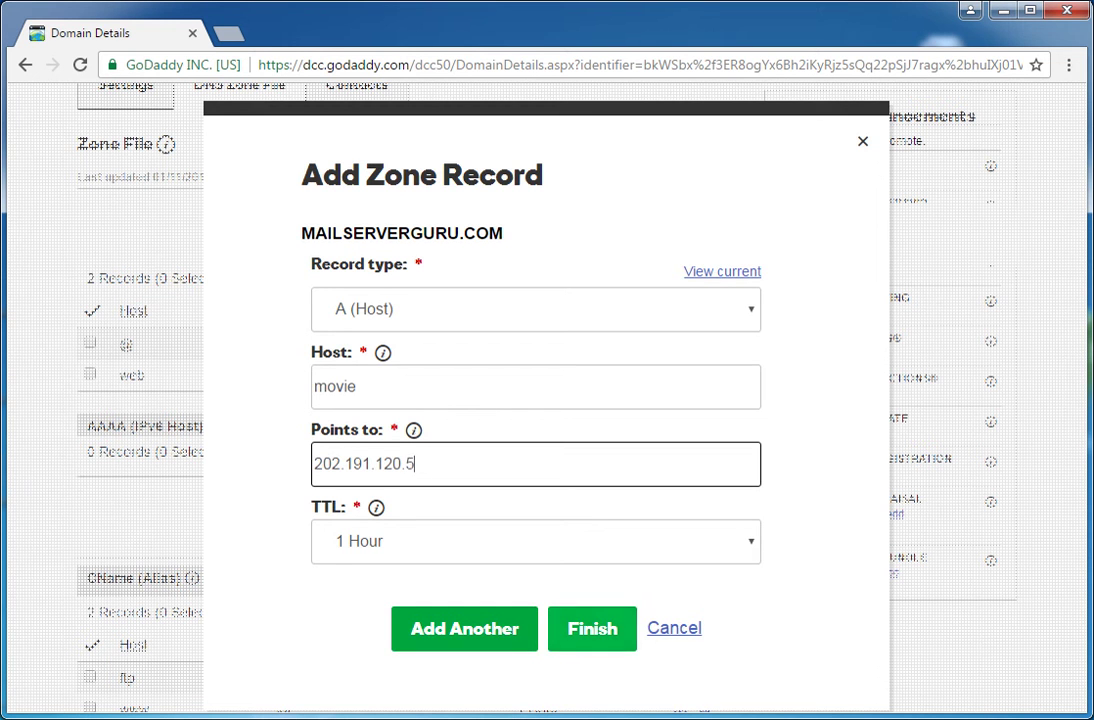
key("Return")
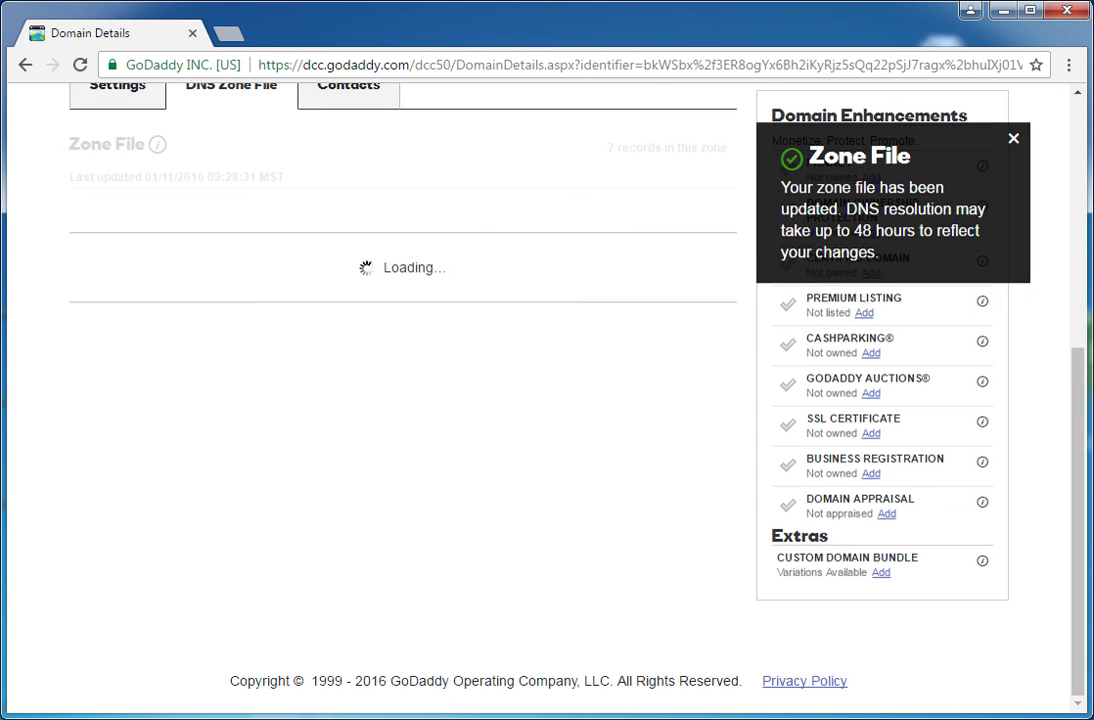
Start a new MX (Mail Exchanger) zone record and set its host to @.
scroll(400, 400, "down", 2)
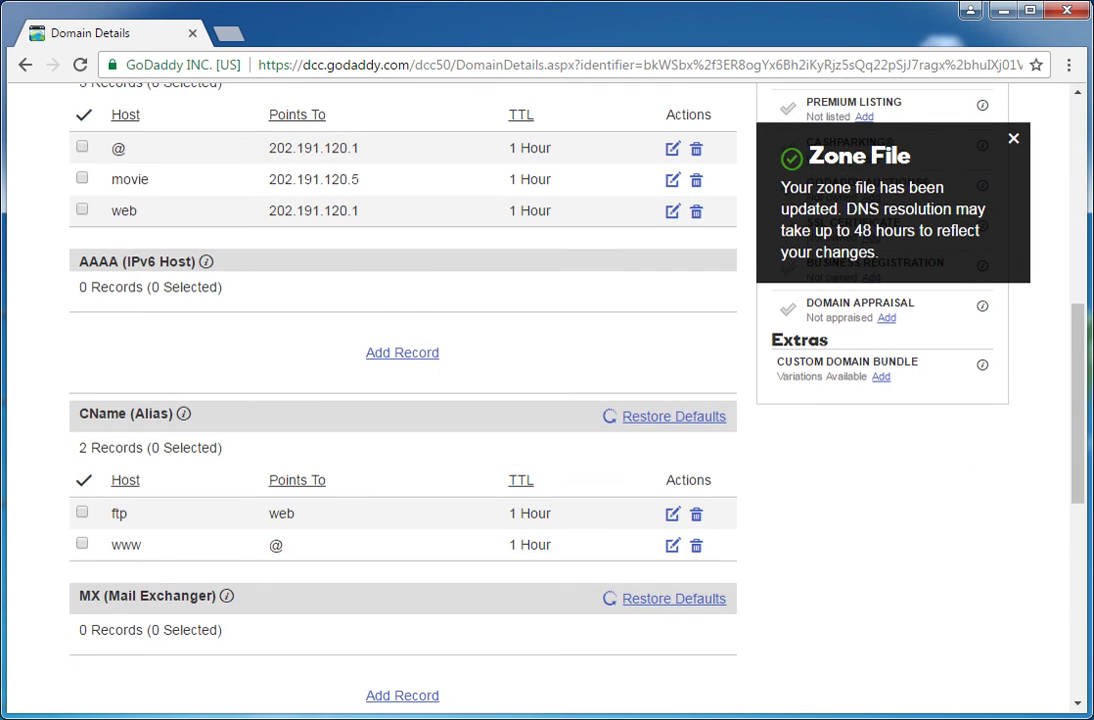
scroll(400, 400, "down", 2)
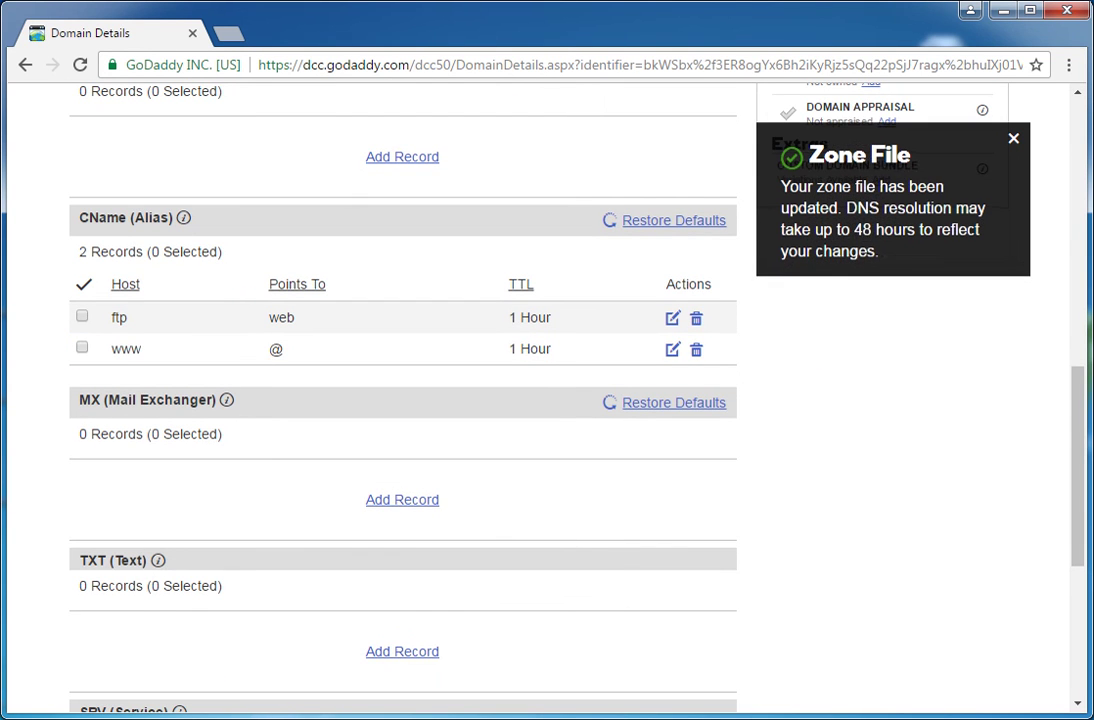
left_click(402, 499)
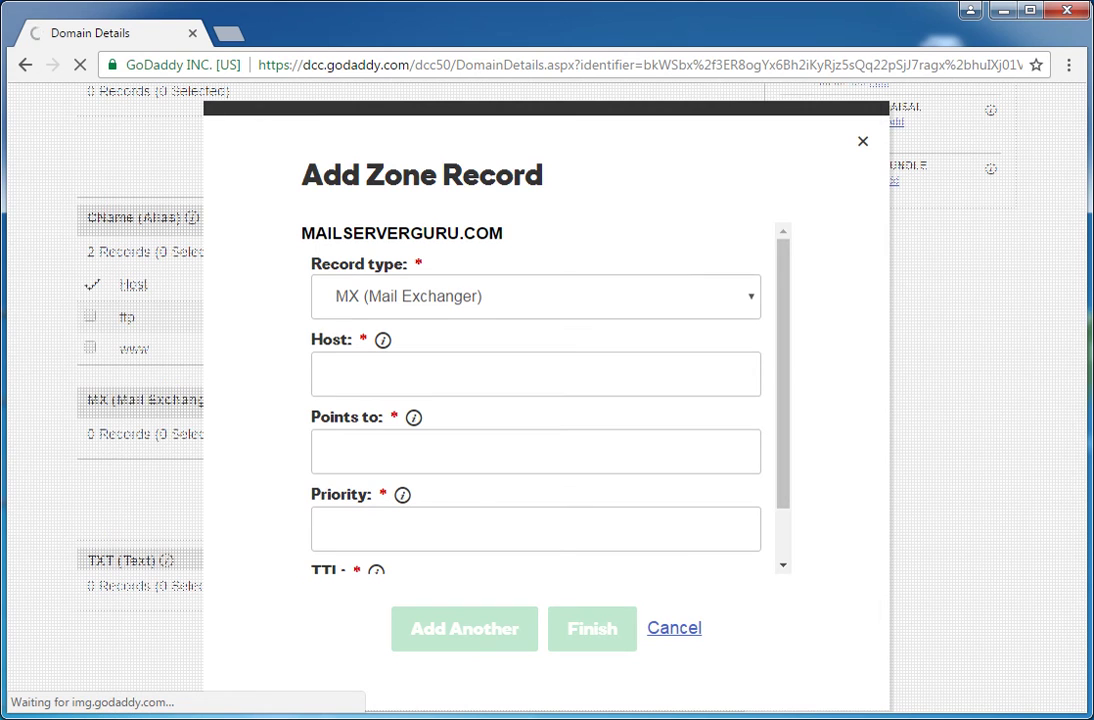
left_click(535, 374)
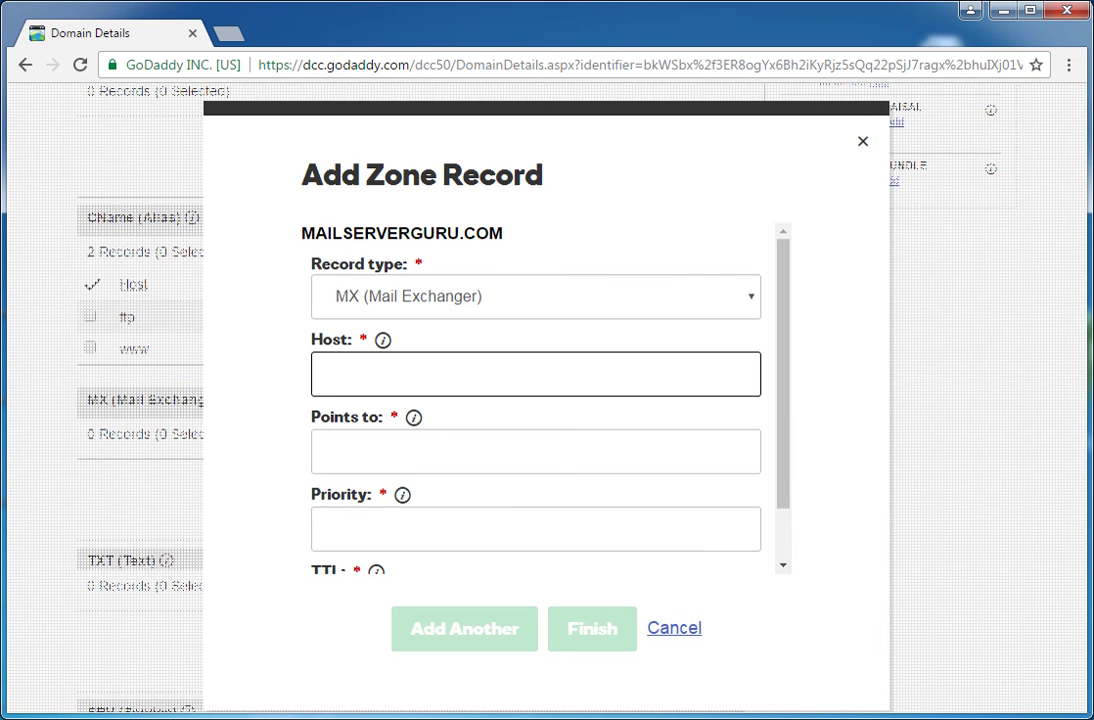
scroll(536, 400, "down", 1)
scroll(536, 400, "up", 1)
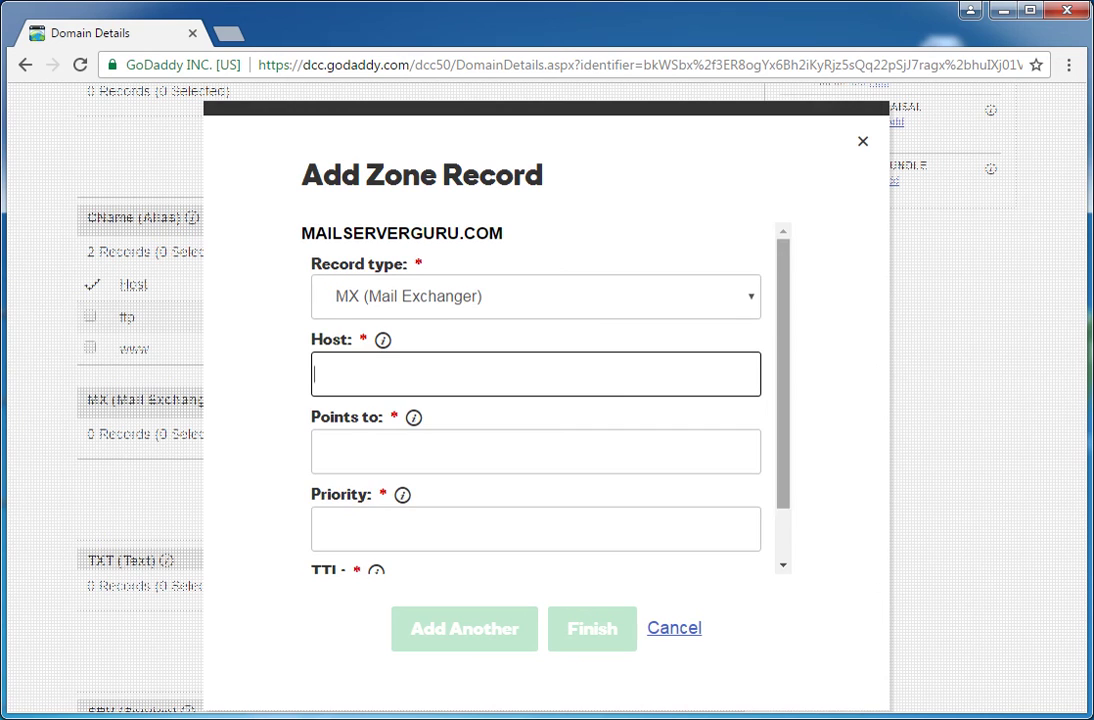
scroll(536, 400, "down", 1)
scroll(536, 400, "up", 1)
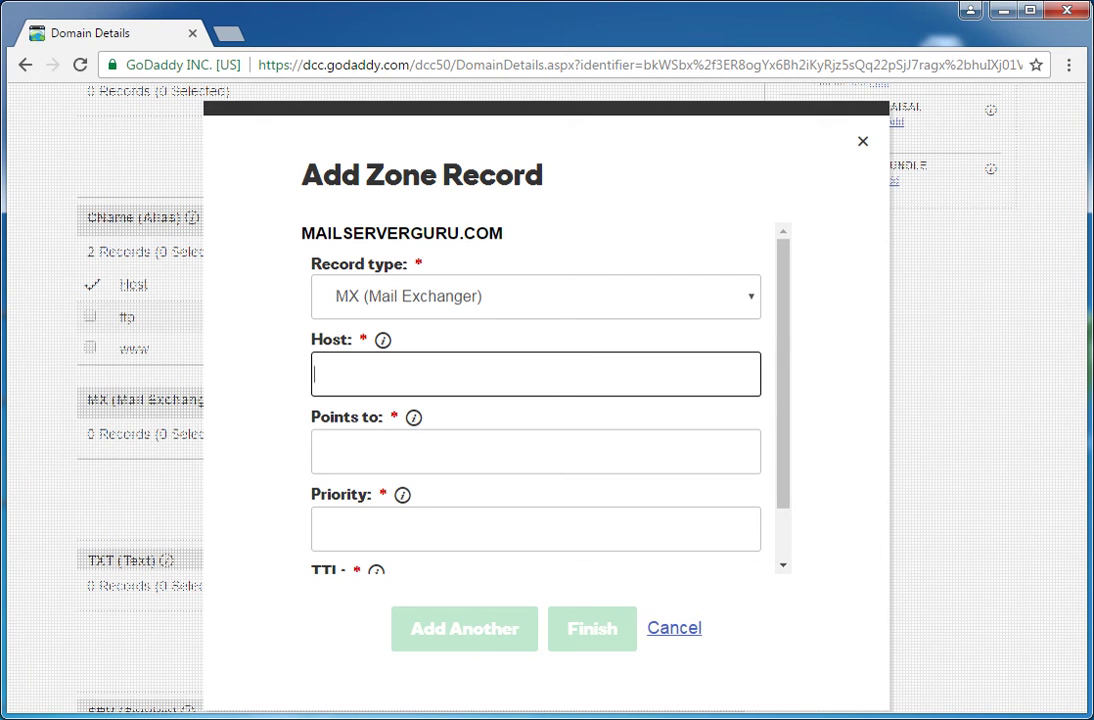
key("Tab")
key("shift+Tab")
scroll(545, 400, "up", 1)
type("@")
Point the MX record to mail.belocal.today with priority 10 and finish adding it.
left_click(535, 451)
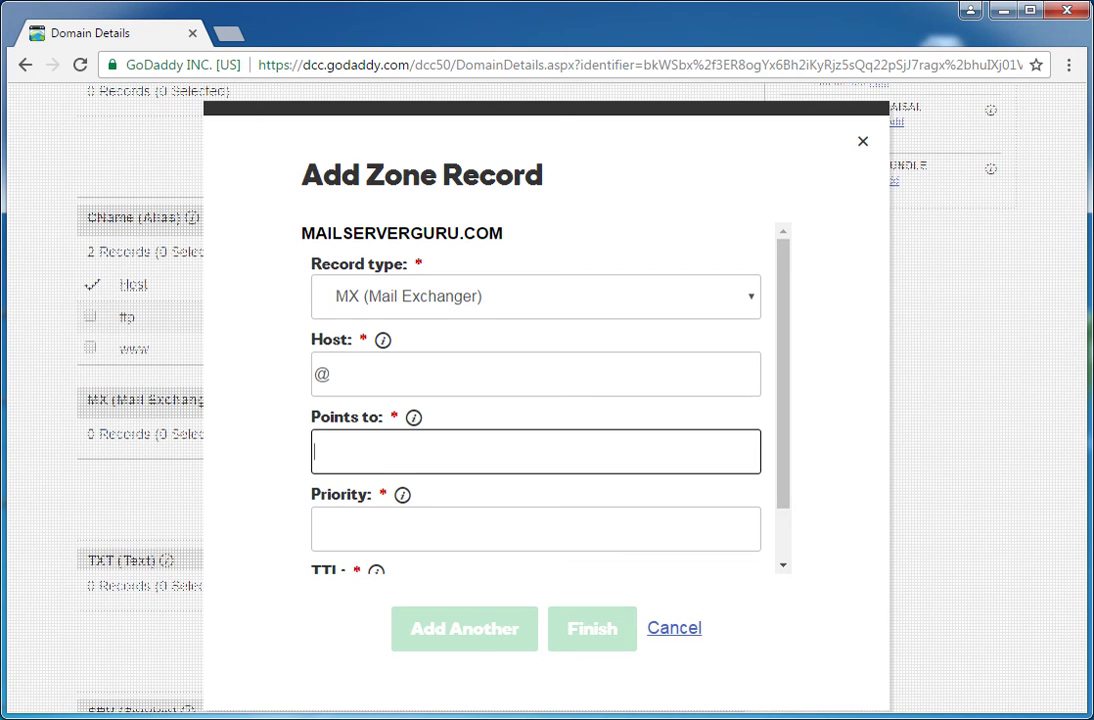
key("shift+Tab")
key("Tab")
scroll(535, 400, "down", 1)
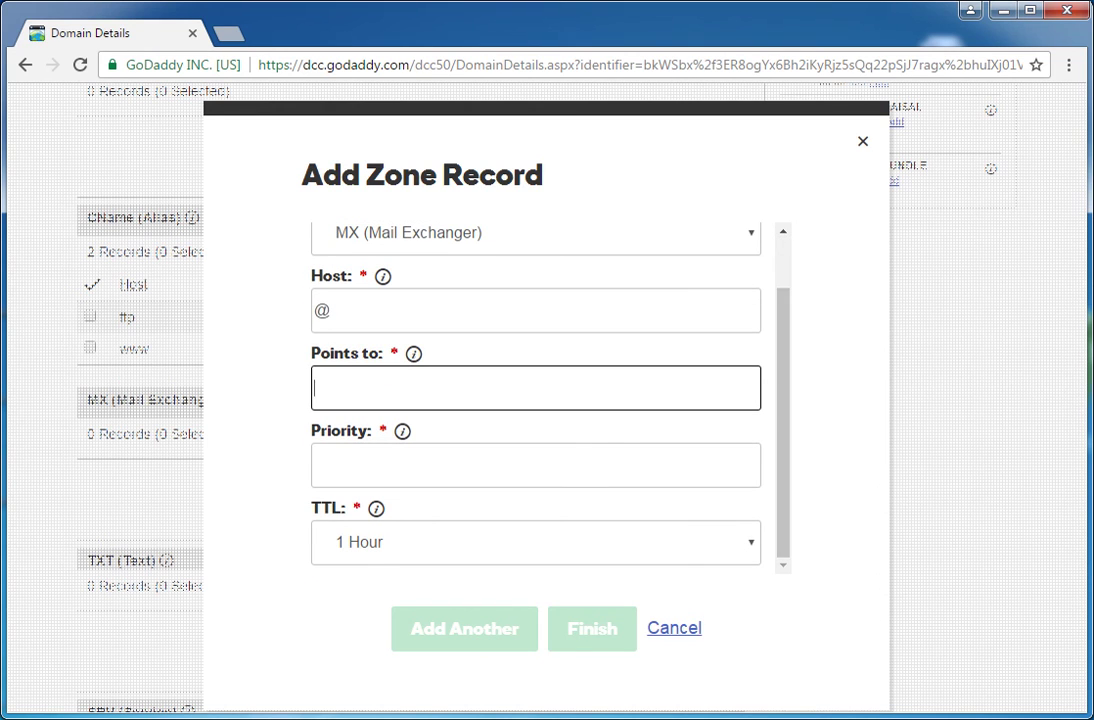
type("mail.belocal.t")
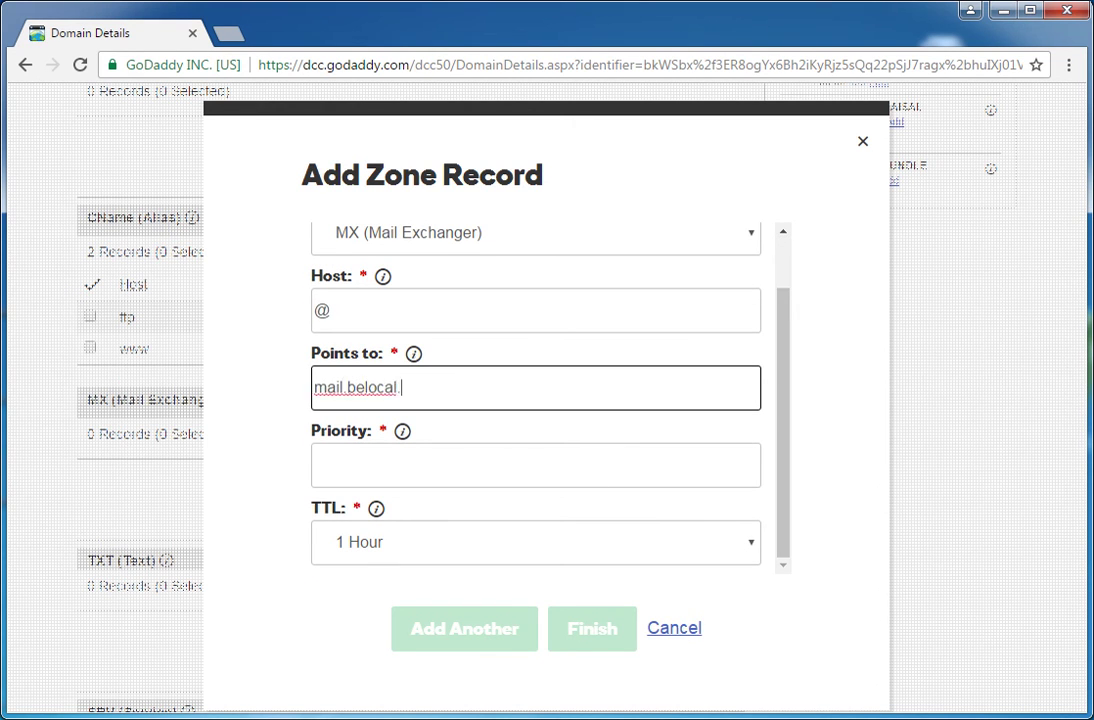
type("oday")
left_click(535, 465)
type("10")
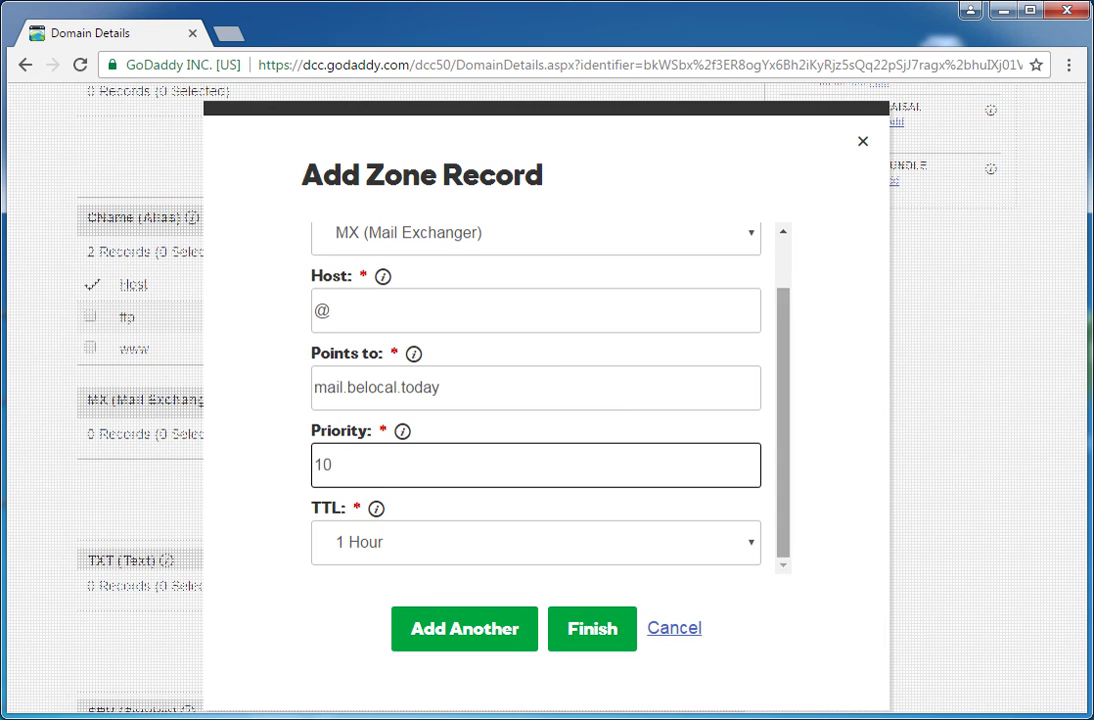
scroll(535, 400, "up", 1)
scroll(535, 400, "down", 1)
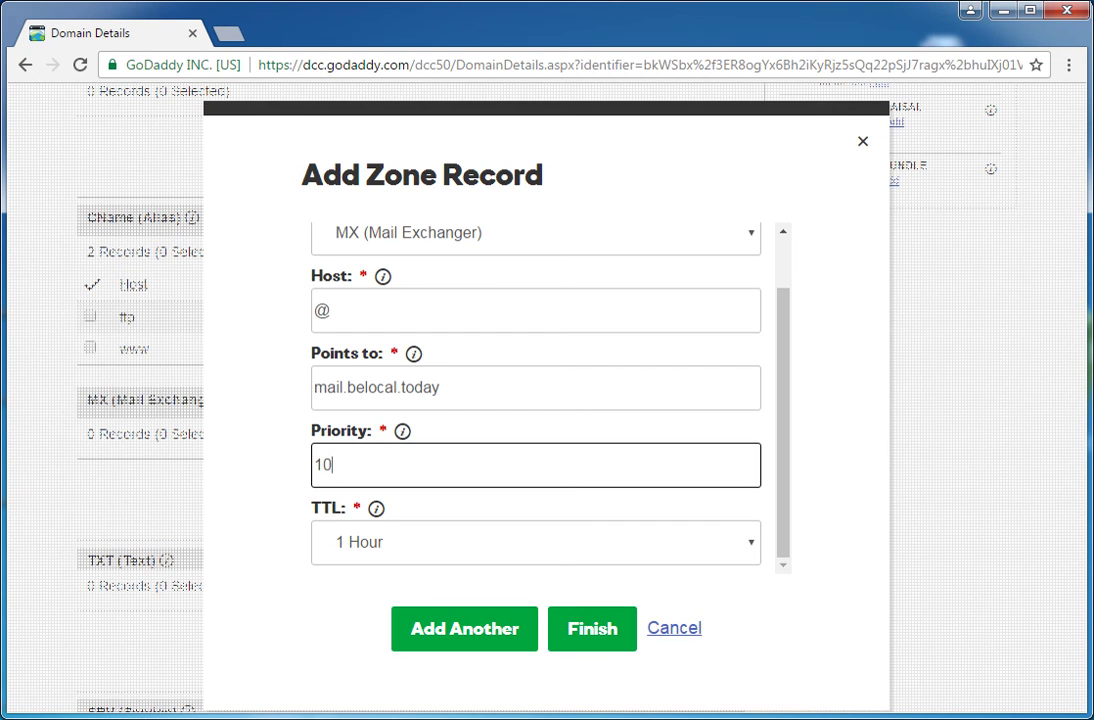
scroll(536, 400, "up", 1)
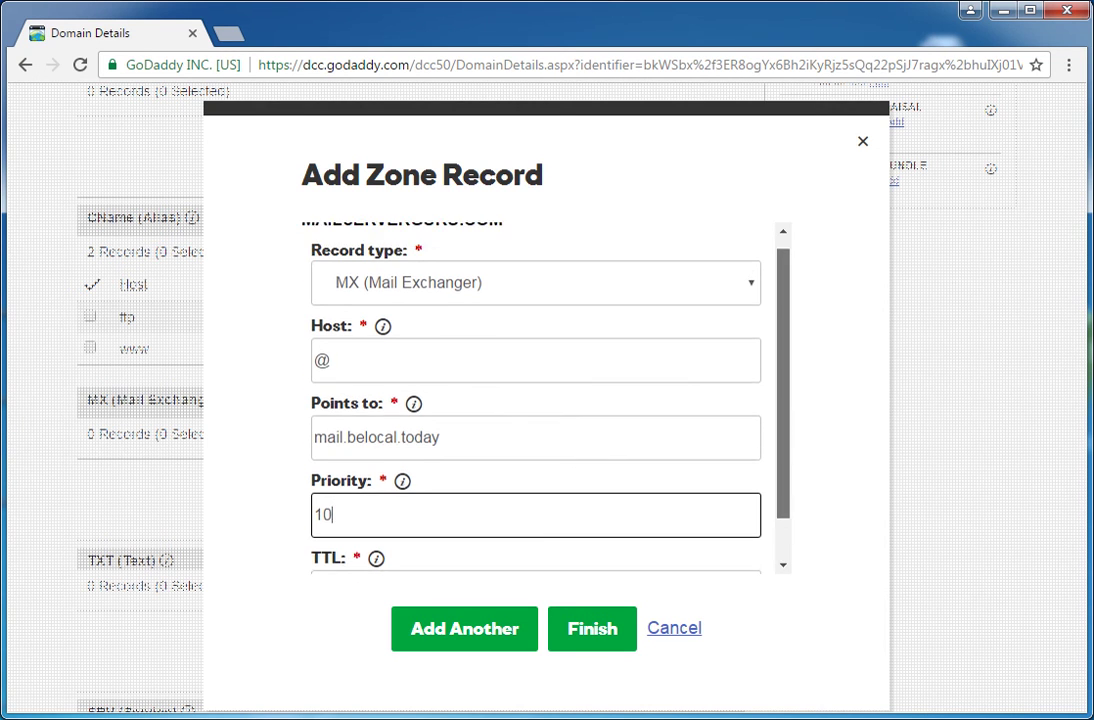
scroll(536, 400, "down", 1)
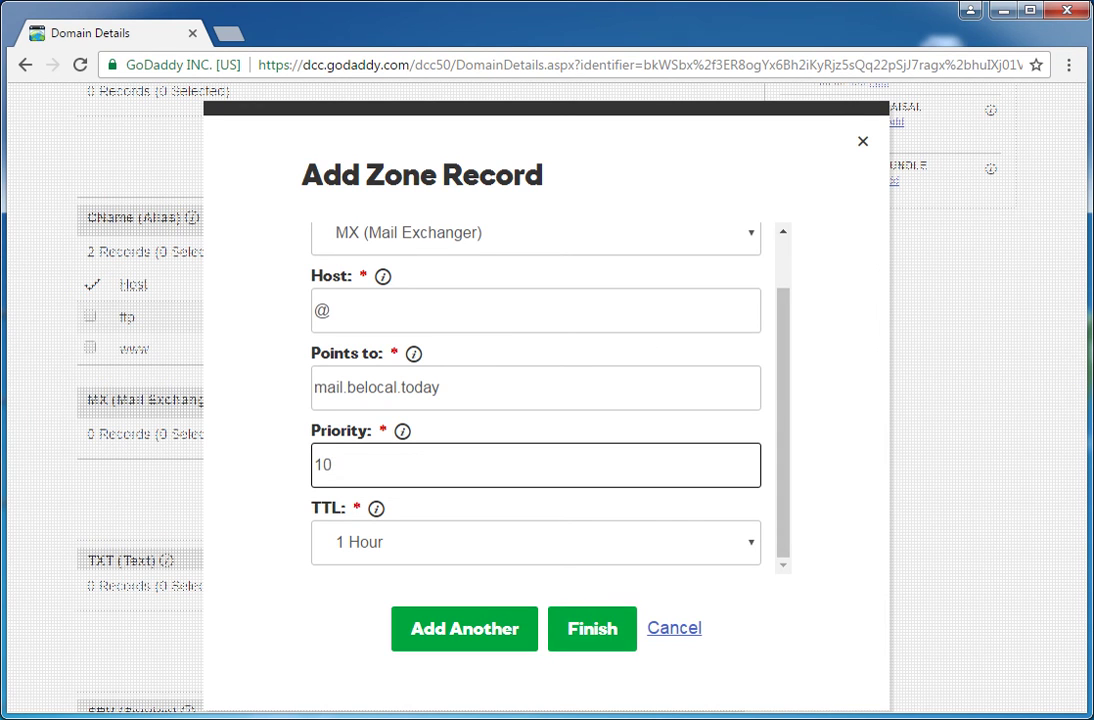
key("shift+Left")
key("shift+Left")
key("Return")
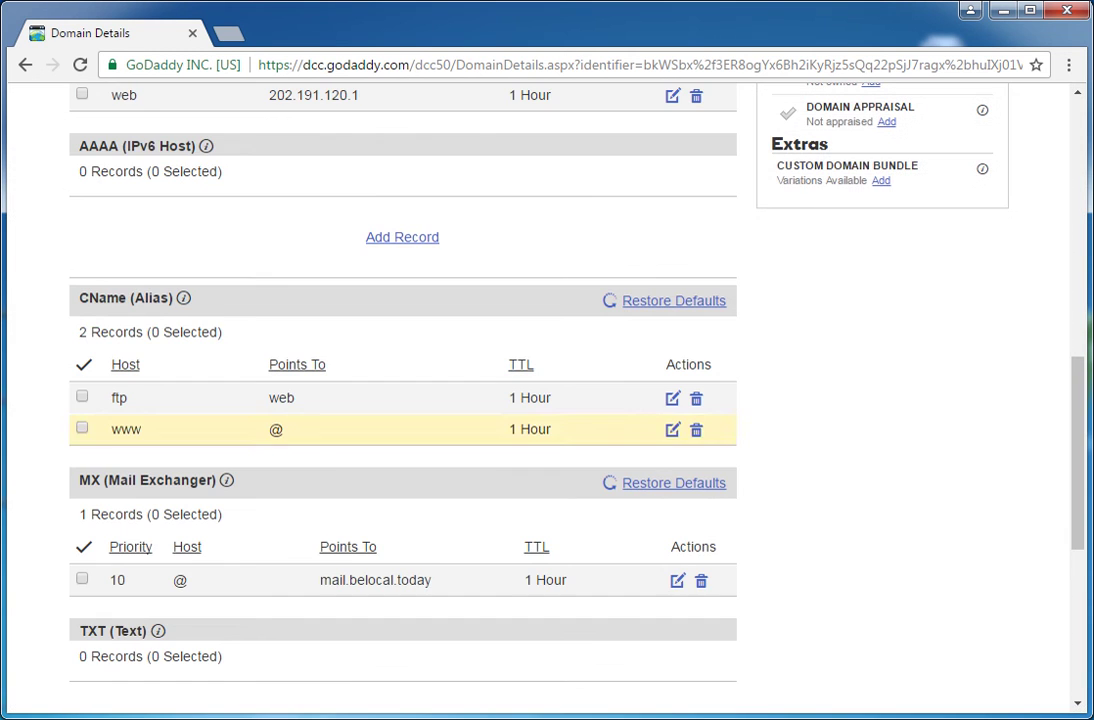
Save the pending MX record change to the zone file.
scroll(400, 400, "down", 4)
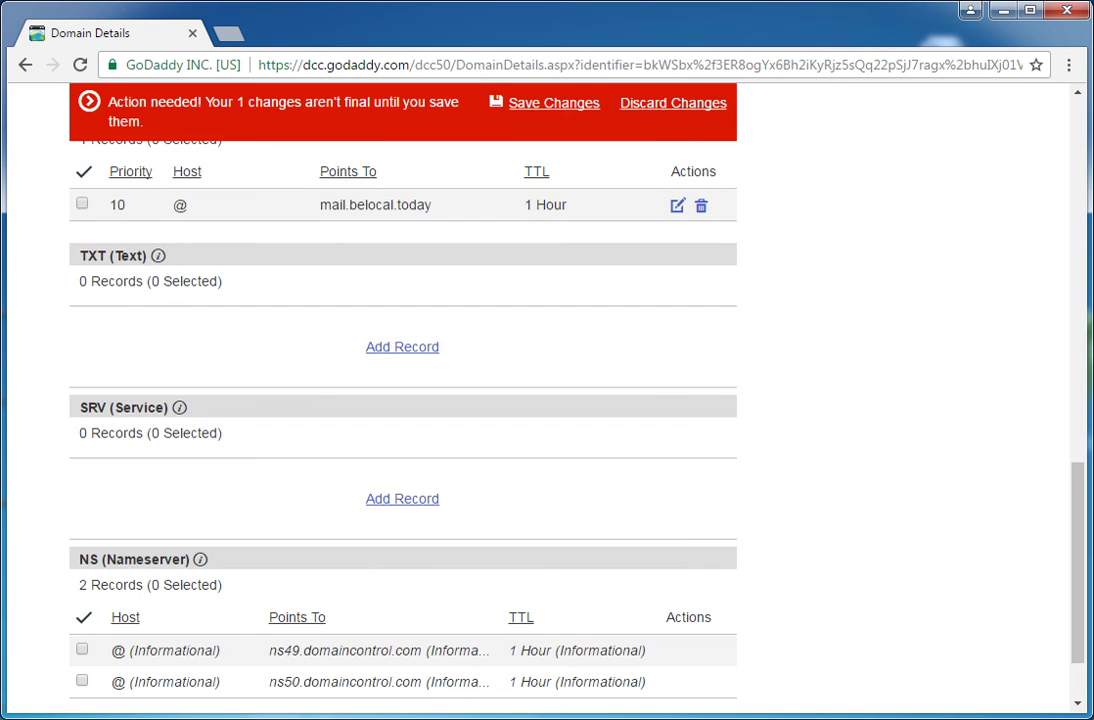
scroll(400, 400, "up", 2)
right_click(560, 101)
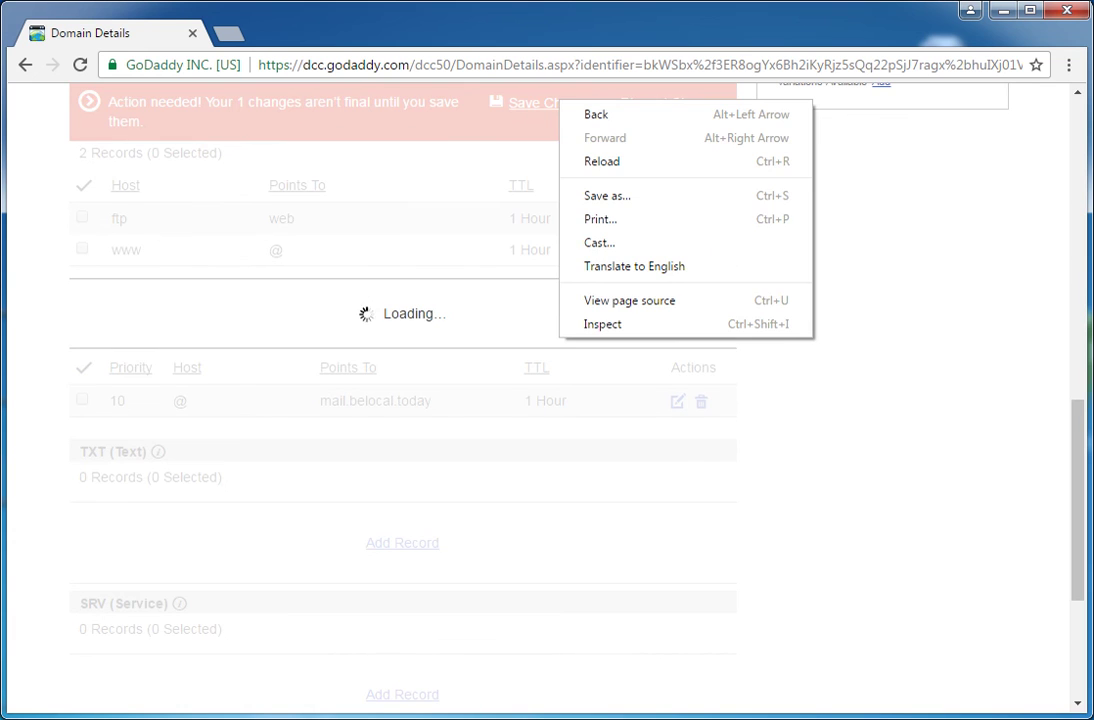
key("Escape")
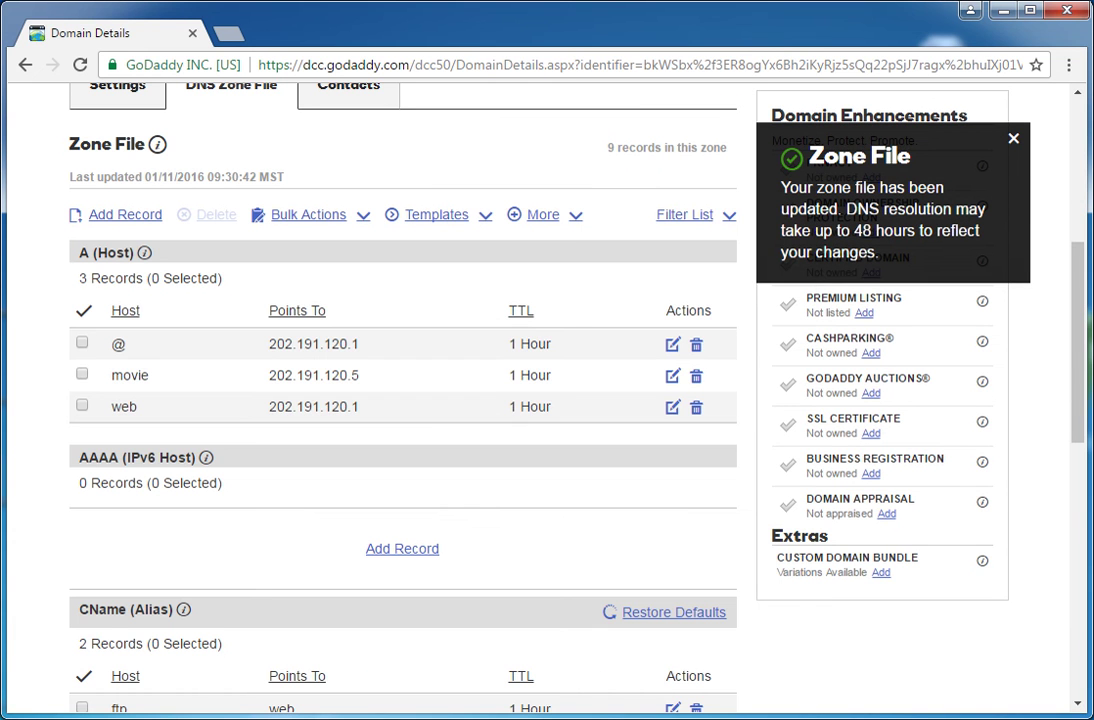
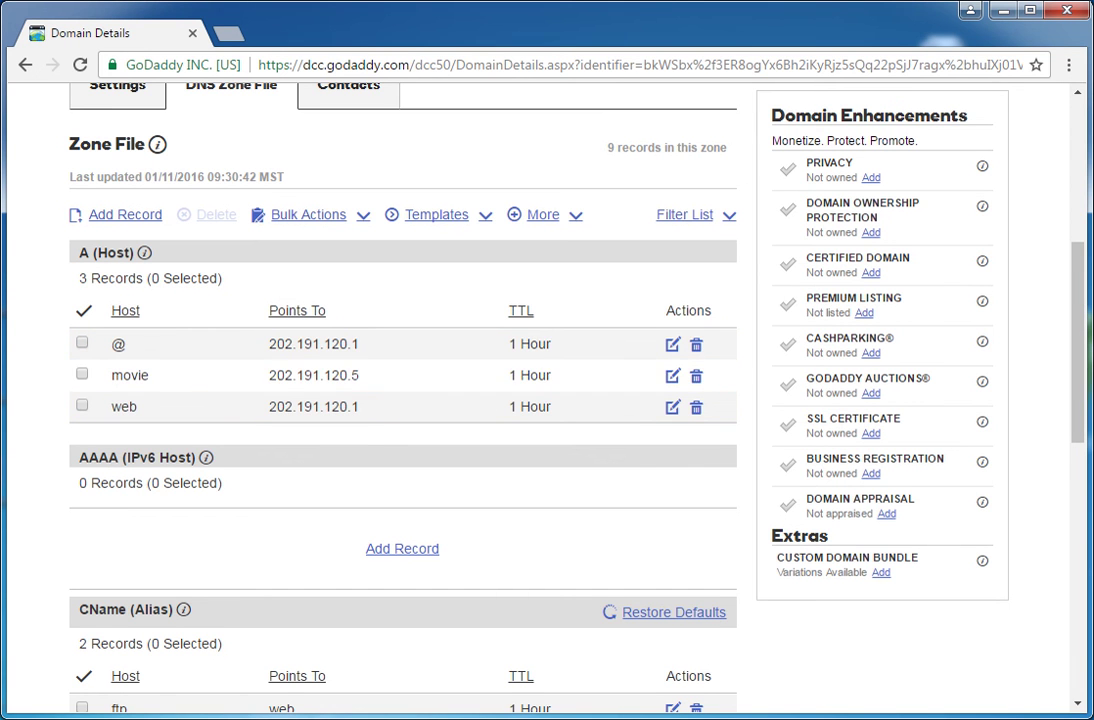
Review the zone file's A, CNAME, MX, TXT, SRV and NS record sections.
scroll(402, 400, "down", 2)
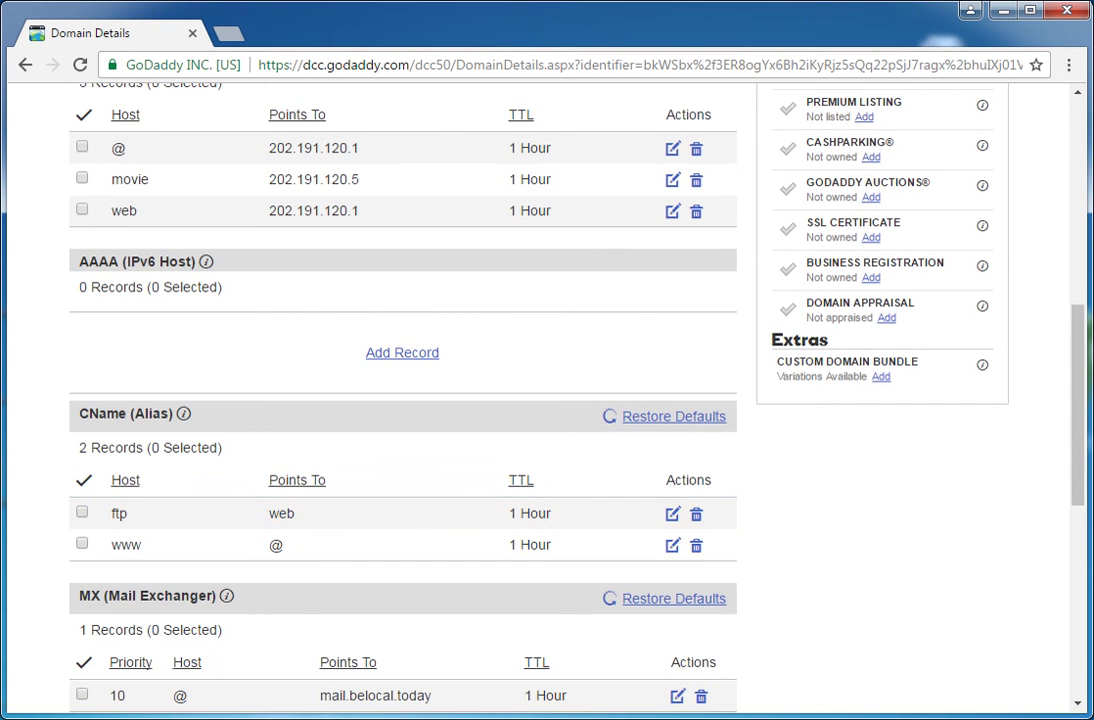
scroll(402, 400, "down", 2)
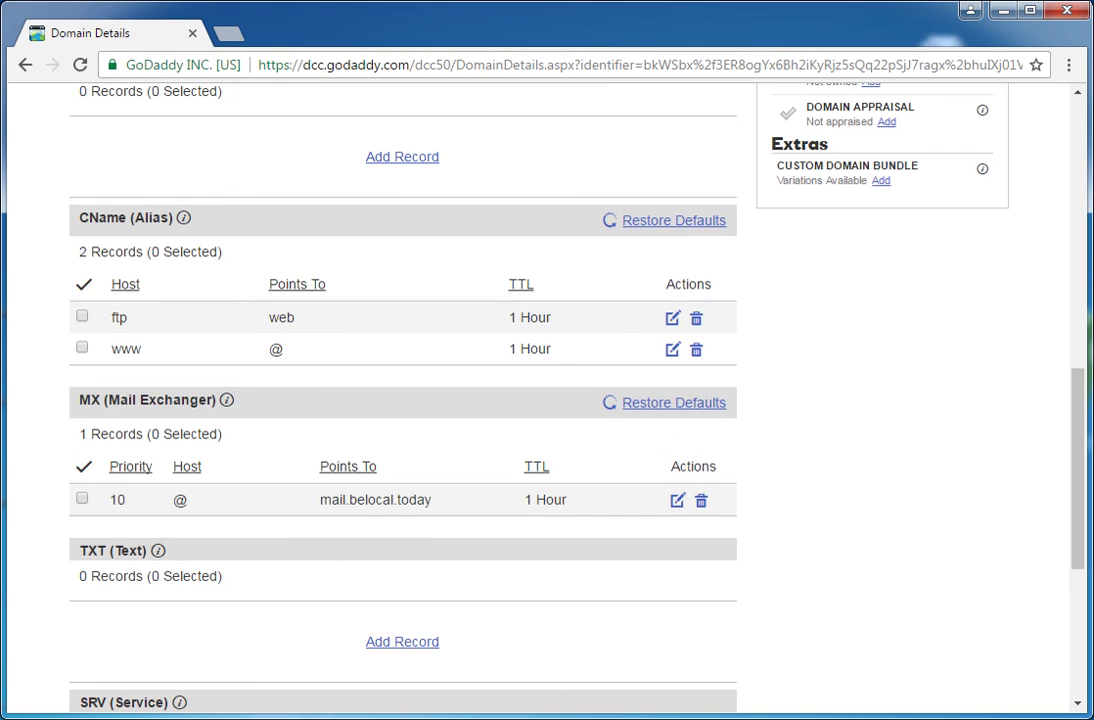
scroll(402, 400, "down", 3)
scroll(402, 550, "down", 1)
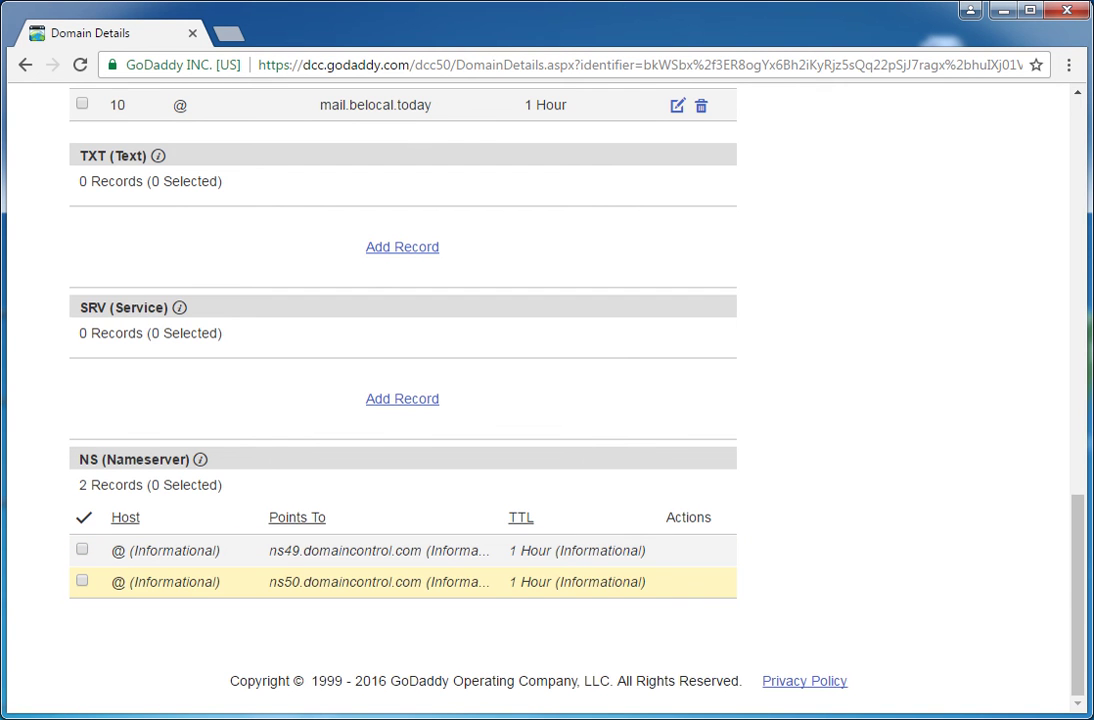
scroll(402, 400, "up", 2)
scroll(402, 400, "up", 2)
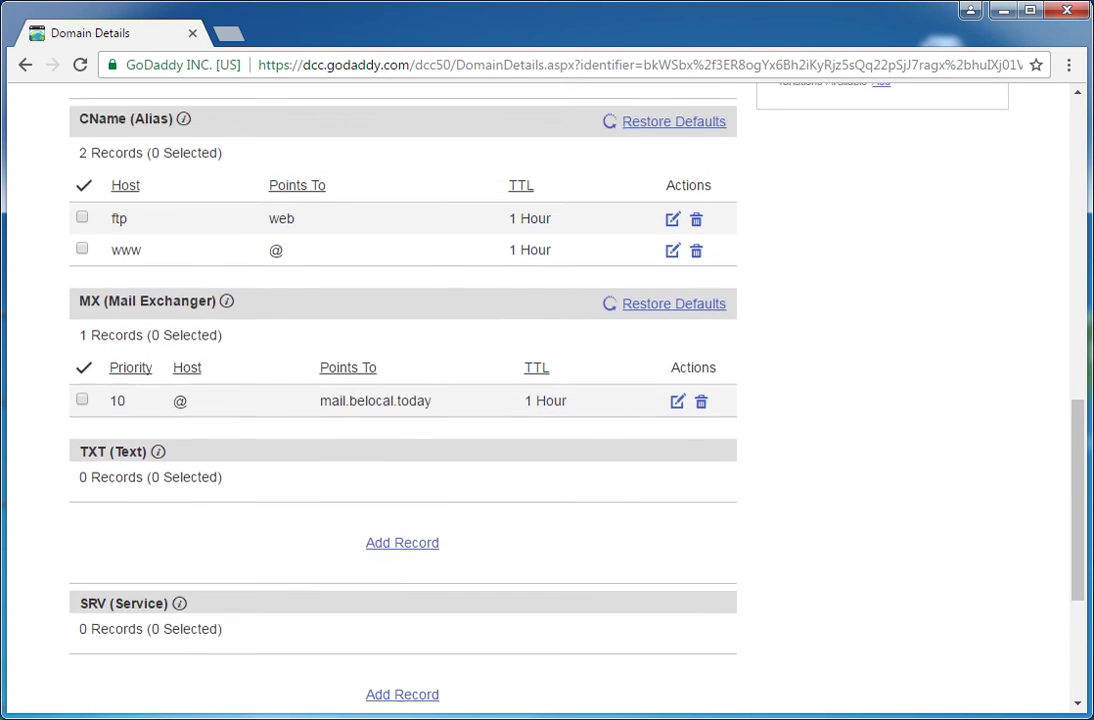
scroll(402, 400, "down", 3)
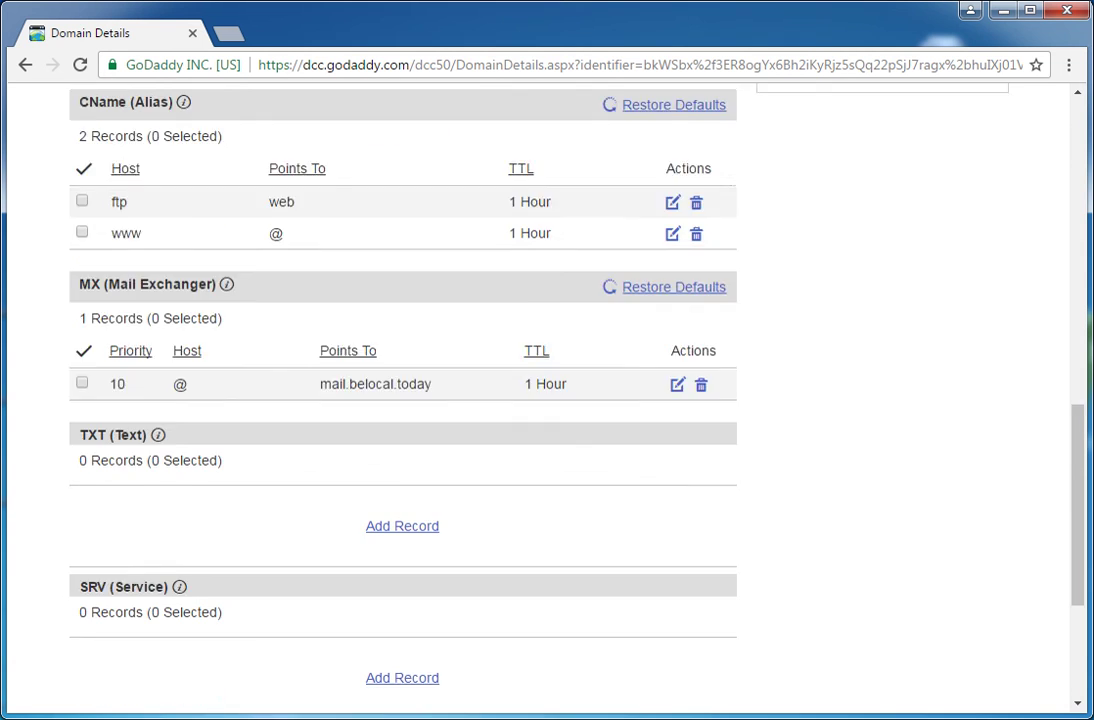
scroll(402, 400, "up", 2)
scroll(402, 400, "up", 4)
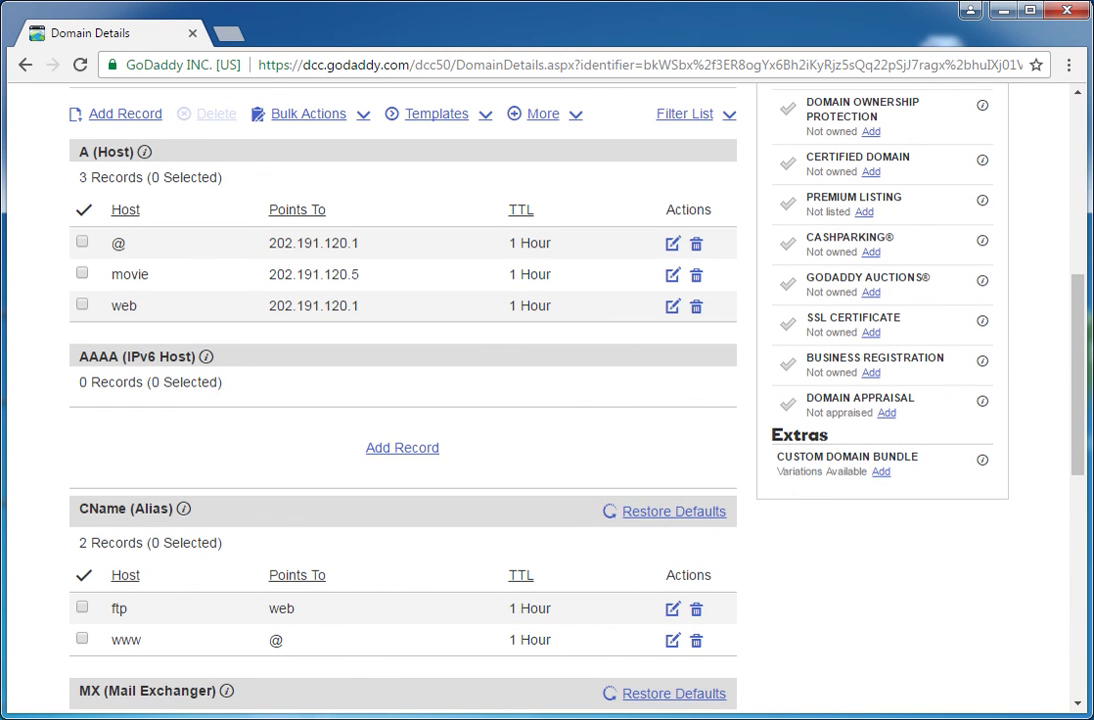
scroll(402, 400, "up", 3)
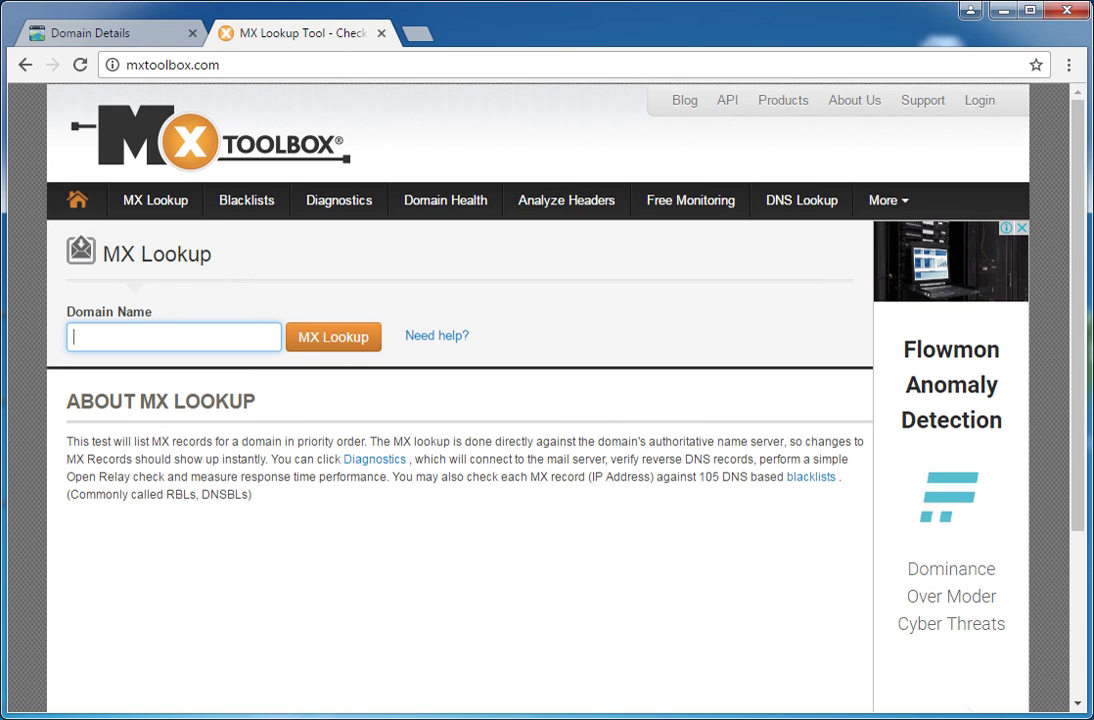
Run a DNS check on mailserverguru.com and compare the nameservers with the NS records in the GoDaddy zone file.
type("dns:mailserverguru.com")
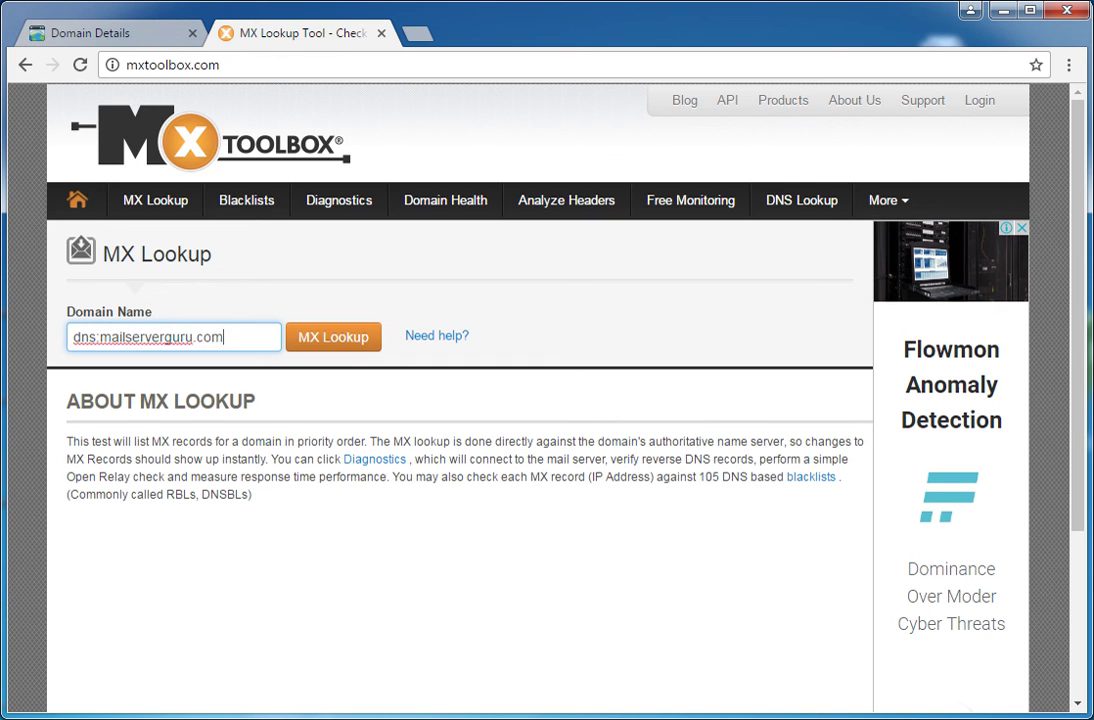
key("Return")
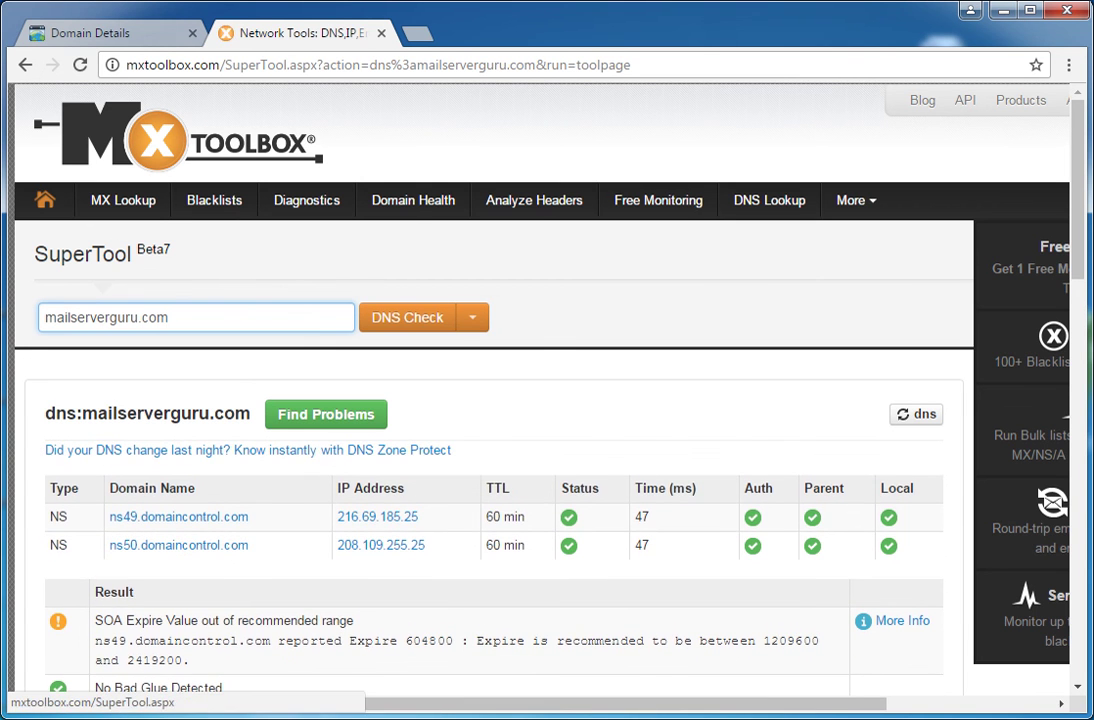
key("ctrl+Tab")
scroll(400, 550, "down", 10)
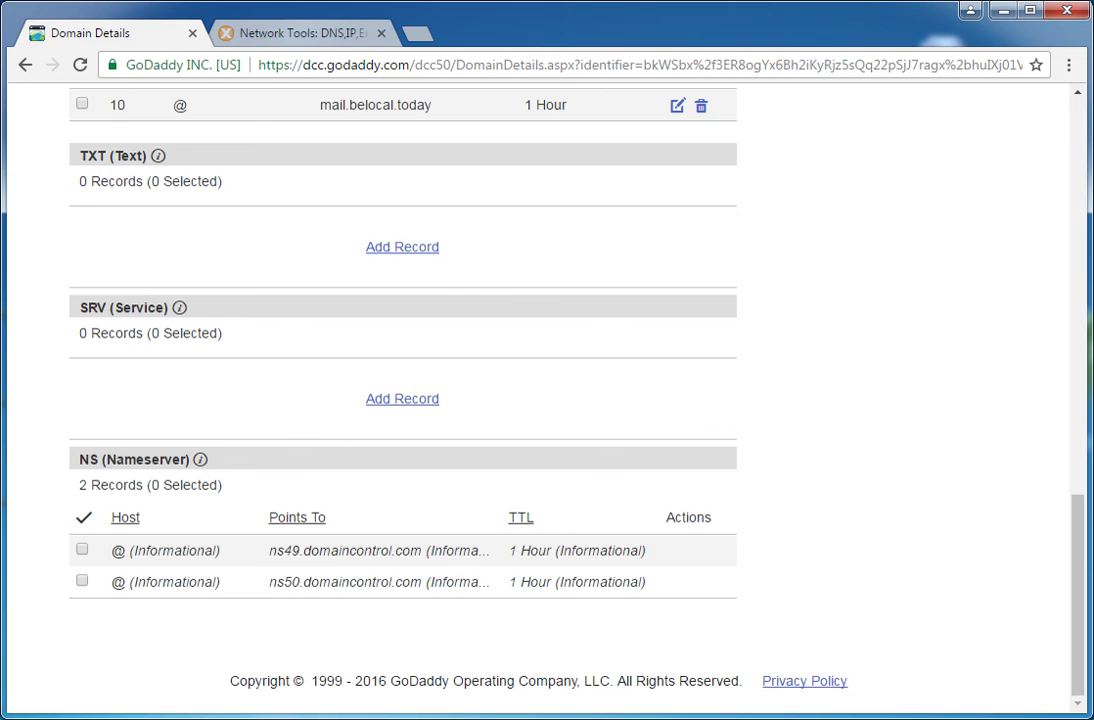
Switch to MX Toolbox and run an MX lookup for mailserverguru.com.
key("ctrl+Tab")
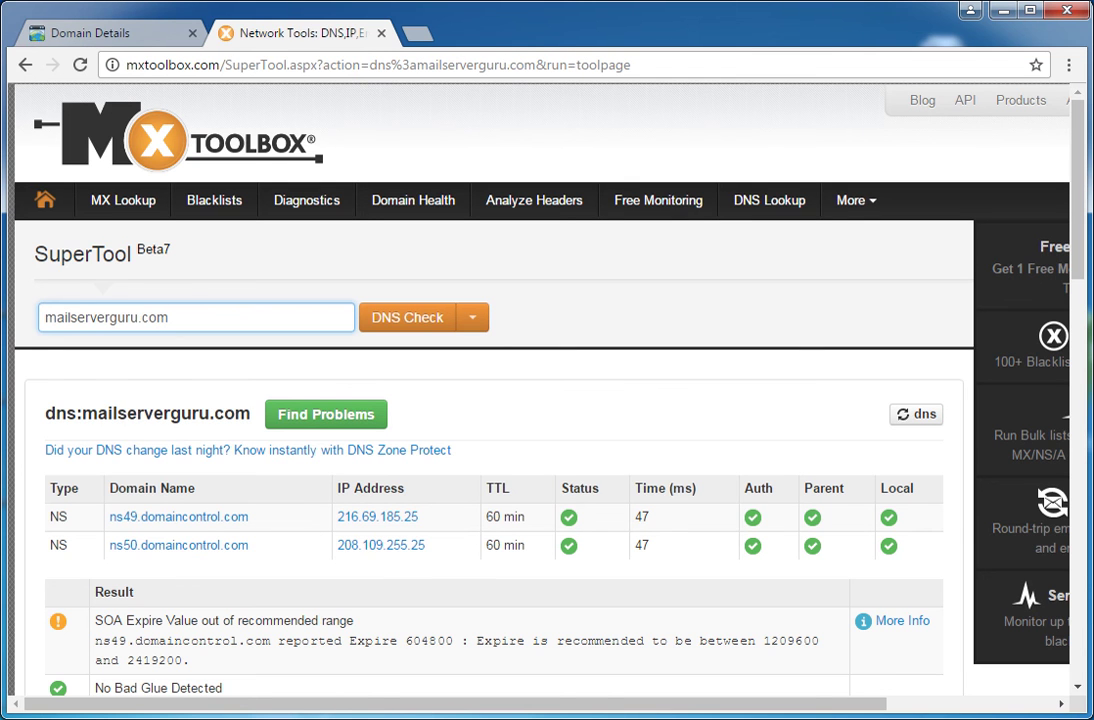
key("ctrl+a")
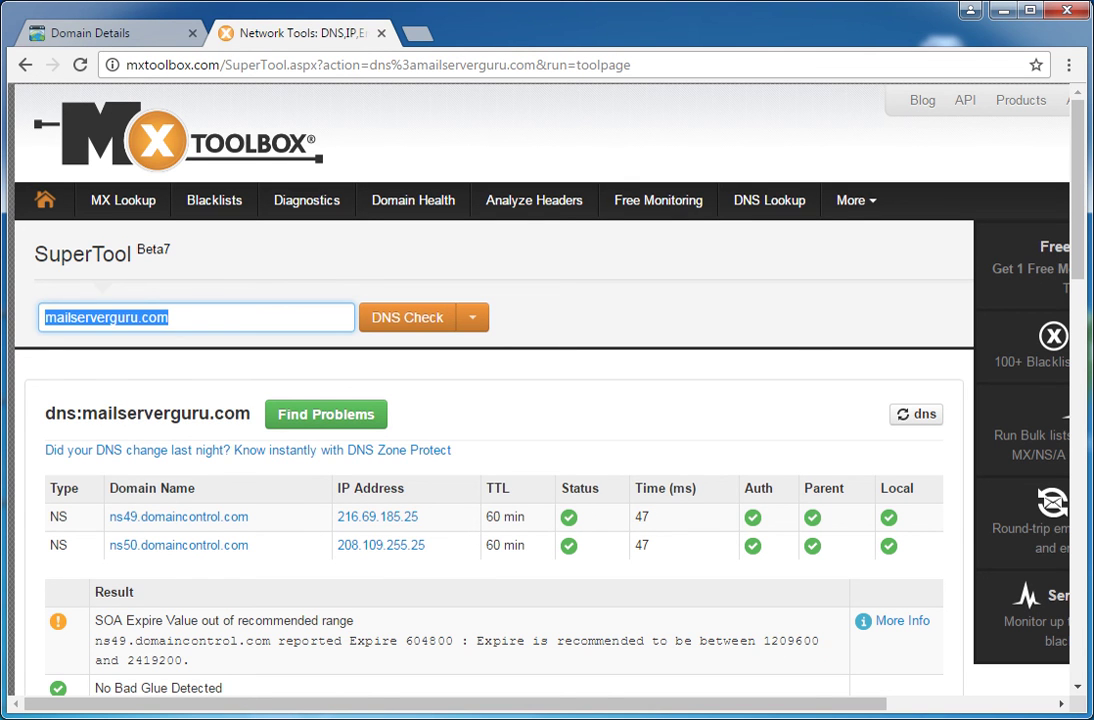
left_click(44, 317)
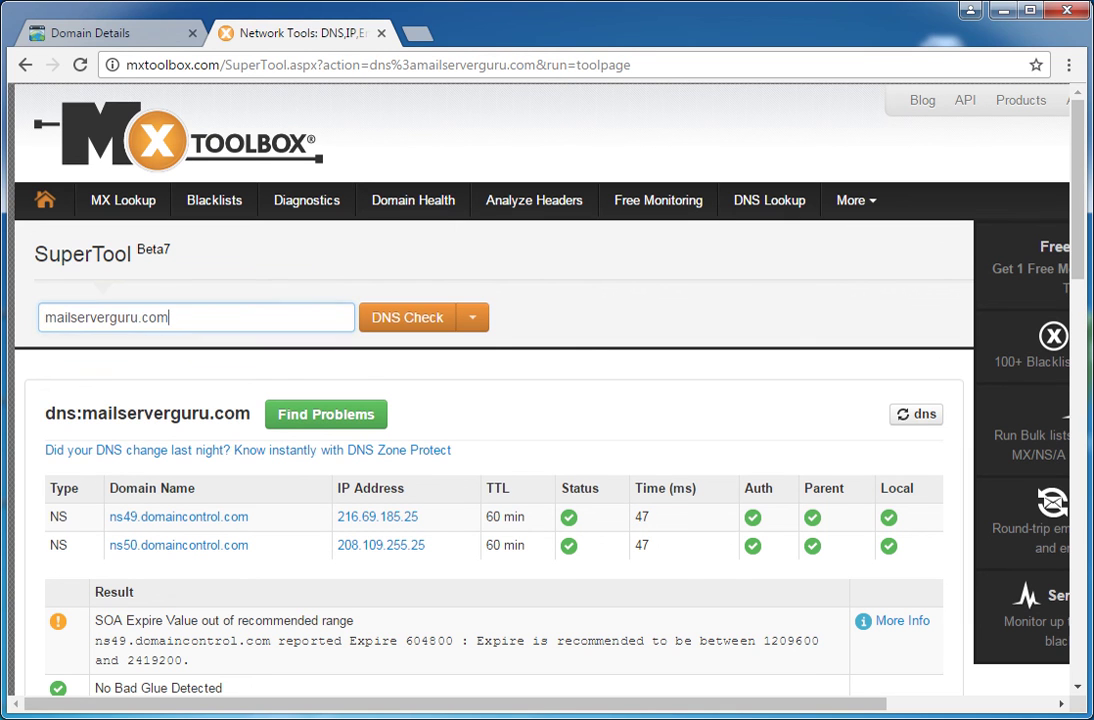
key("ctrl+a")
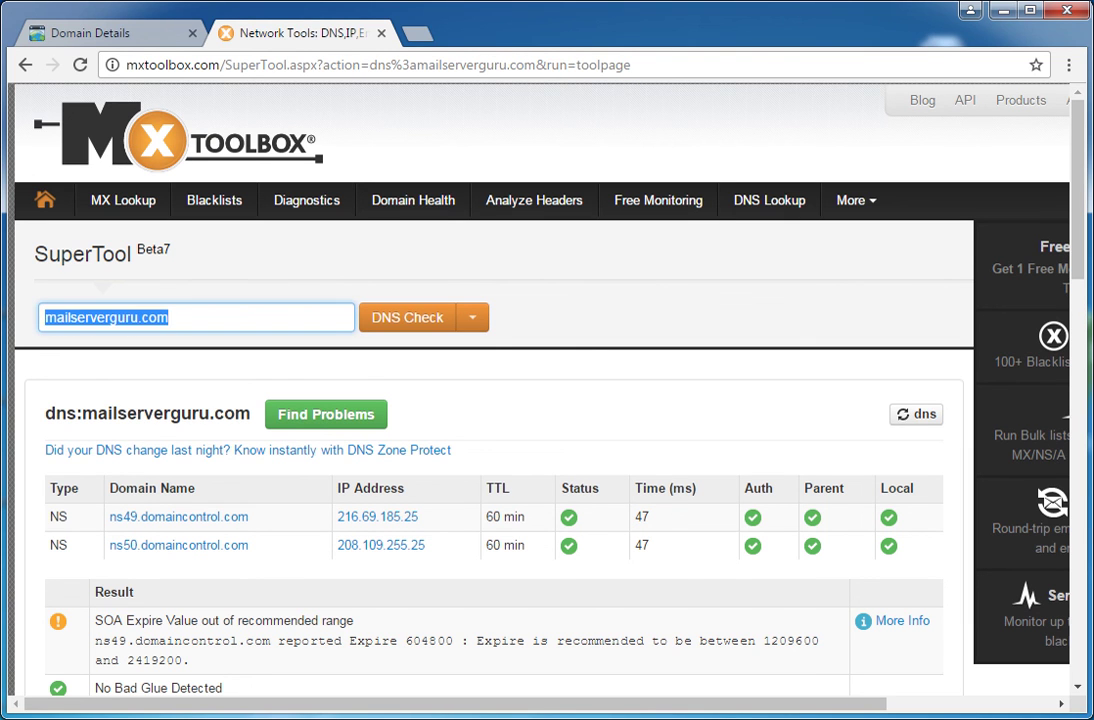
left_click(44, 317)
type("mx:")
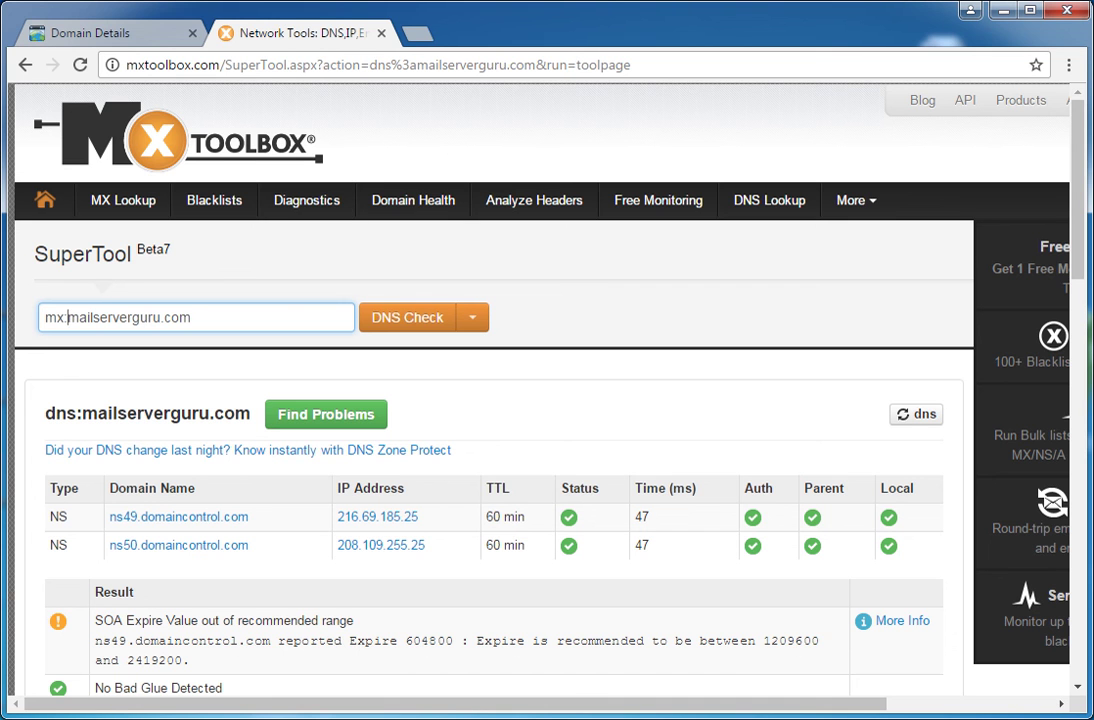
key("Return")
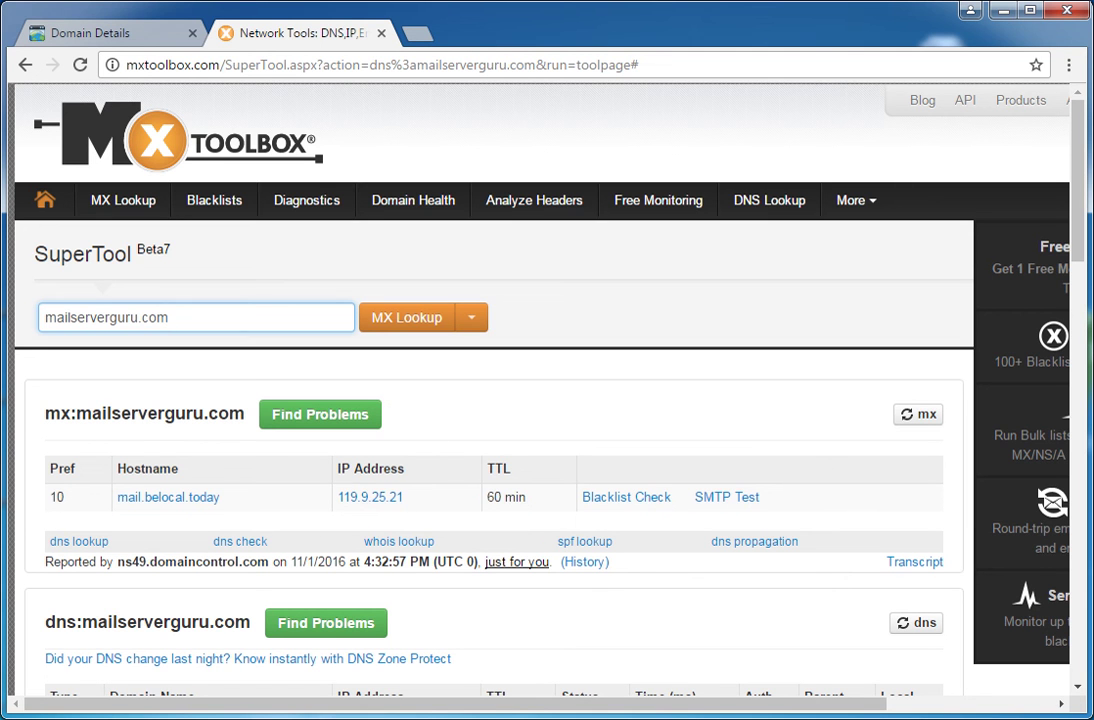
Switch to the GoDaddy zone file and check its MX, CName and A records against the MX lookup.
key("ctrl+shift+Tab")
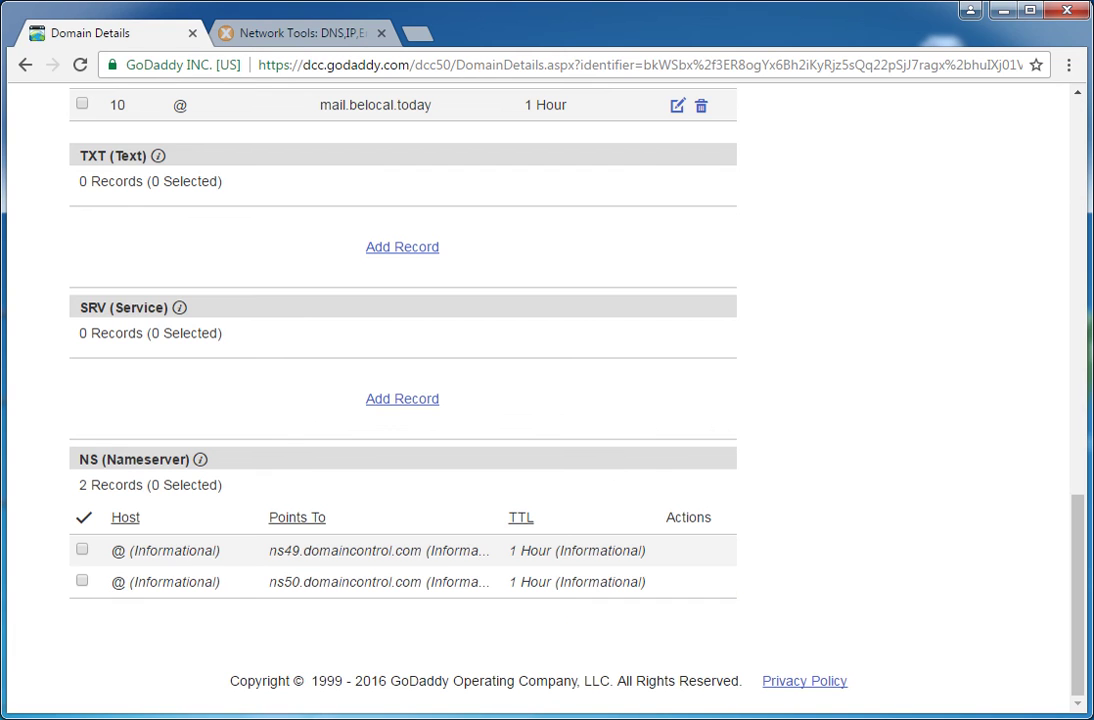
scroll(402, 400, "up", 2)
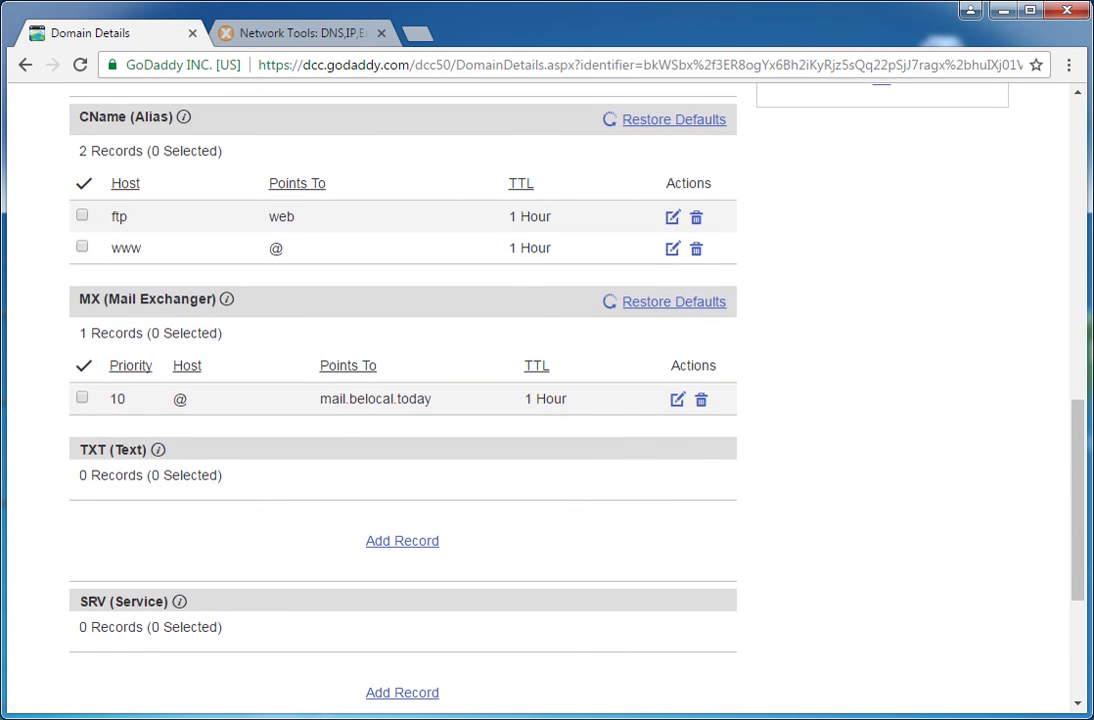
scroll(402, 510, "up", 3)
Look up the A record of movie.mailserverguru.com in MX Toolbox and compare it with the A (Host) records in the GoDaddy zone file.
key("ctrl+Tab")
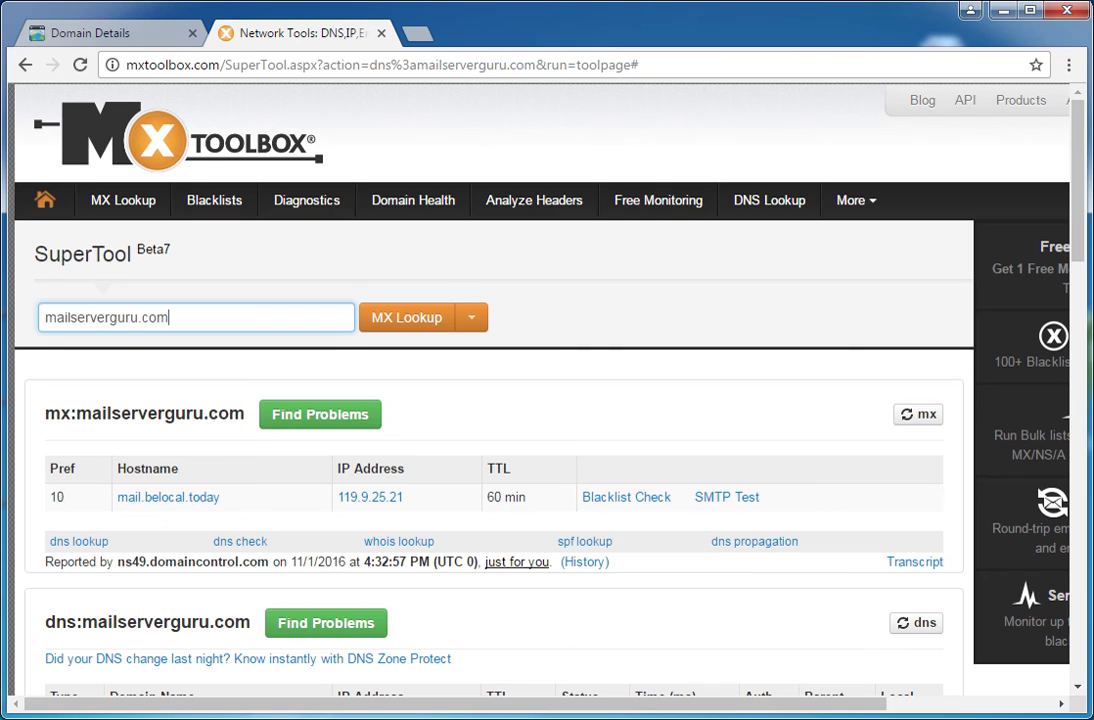
key("ctrl+a")
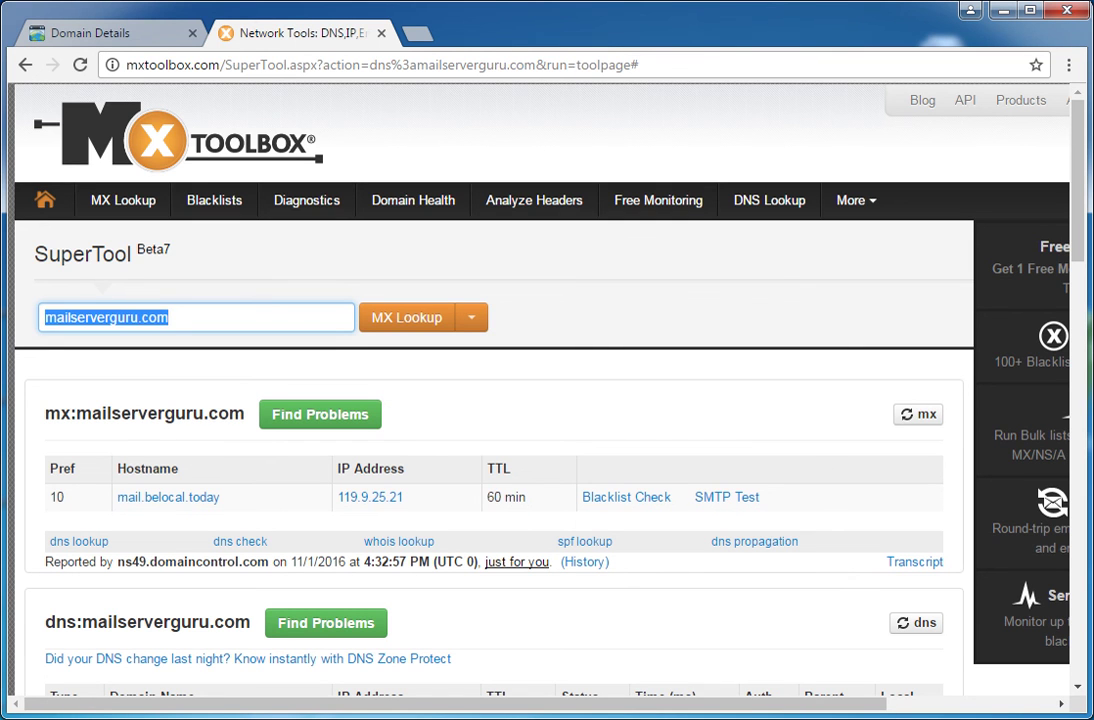
left_click(44, 317)
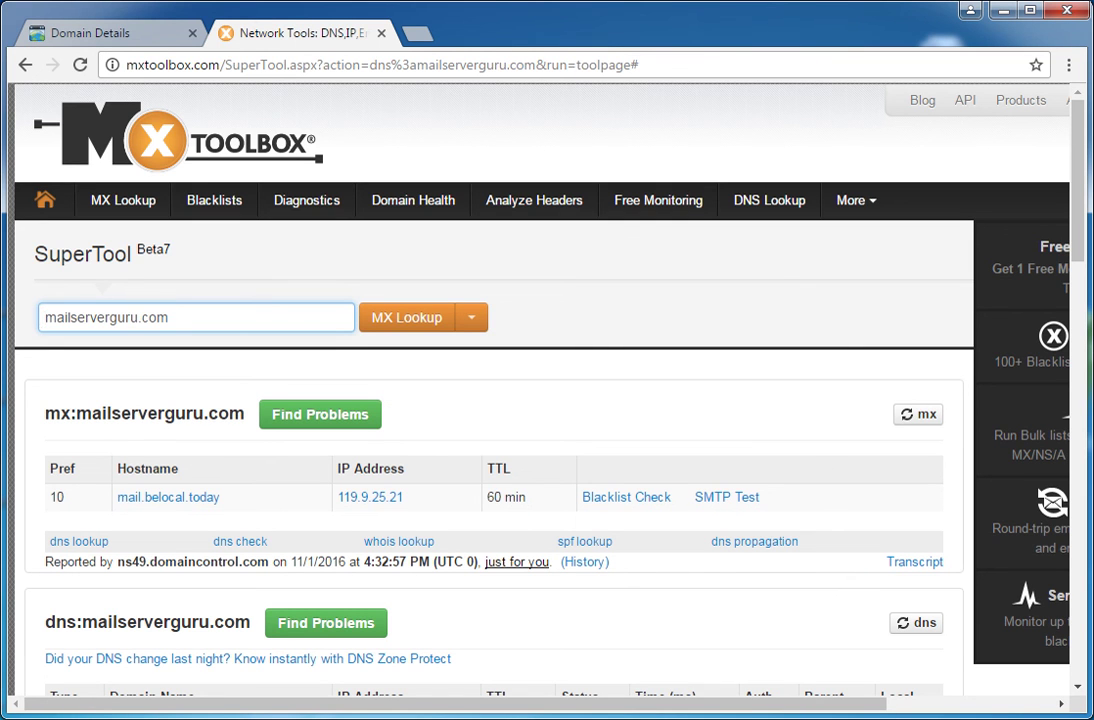
type("a:")
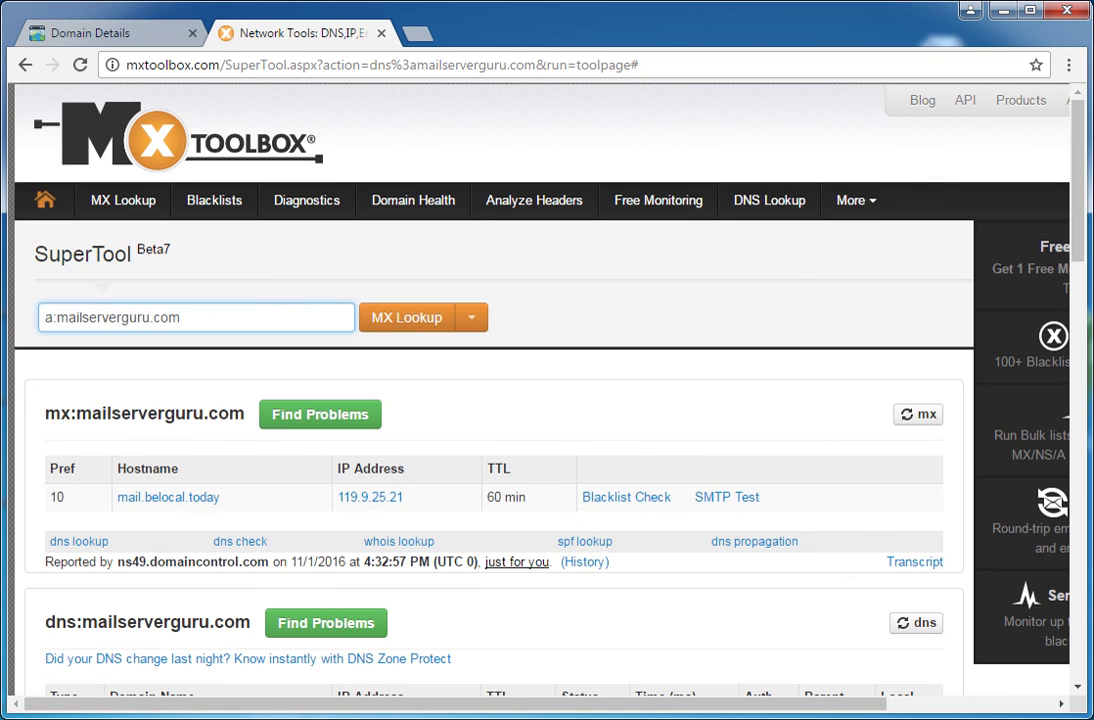
type("movie")
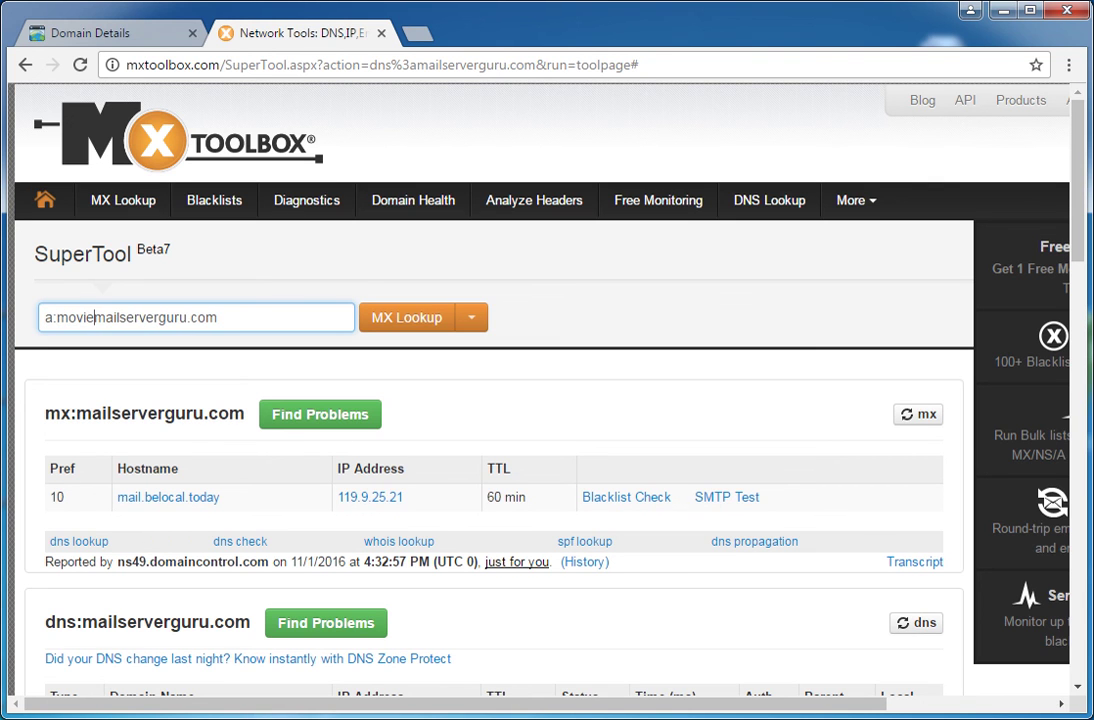
type(".")
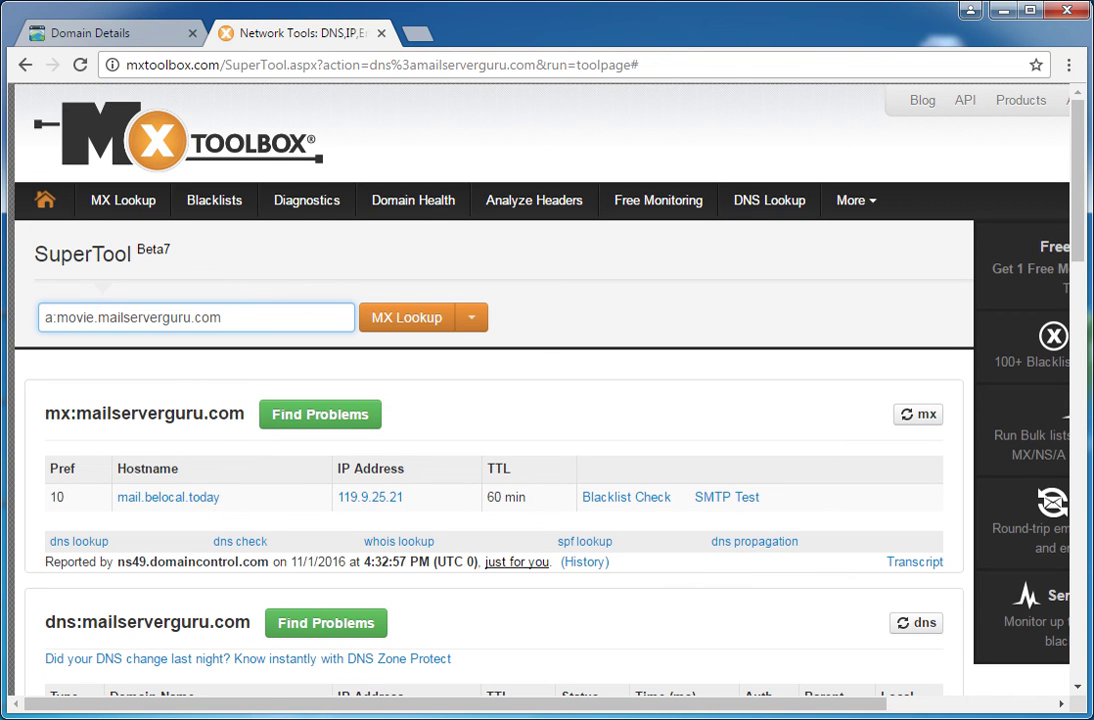
key("Return")
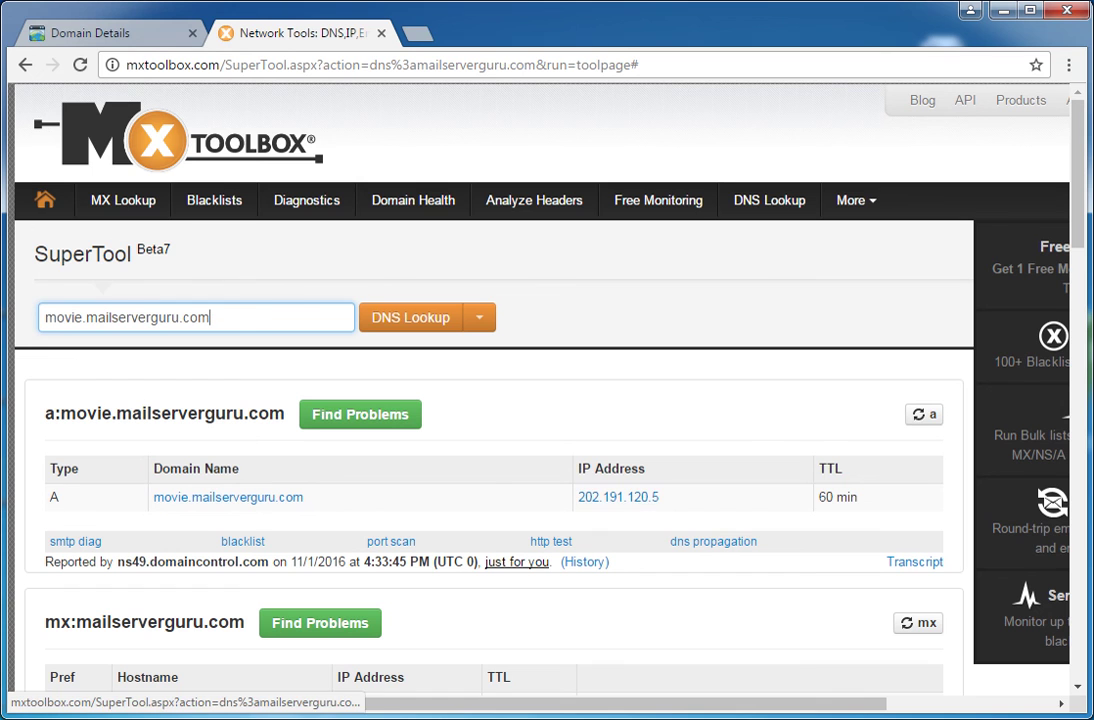
key("ctrl+shift+Tab")
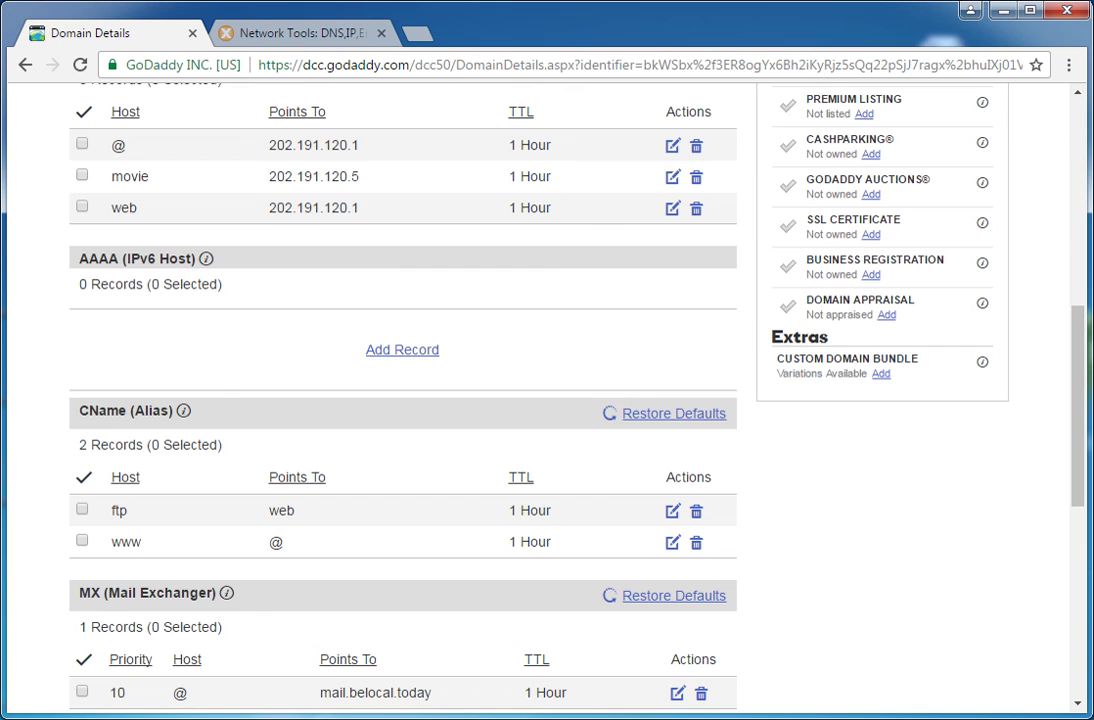
scroll(540, 400, "up", 3)
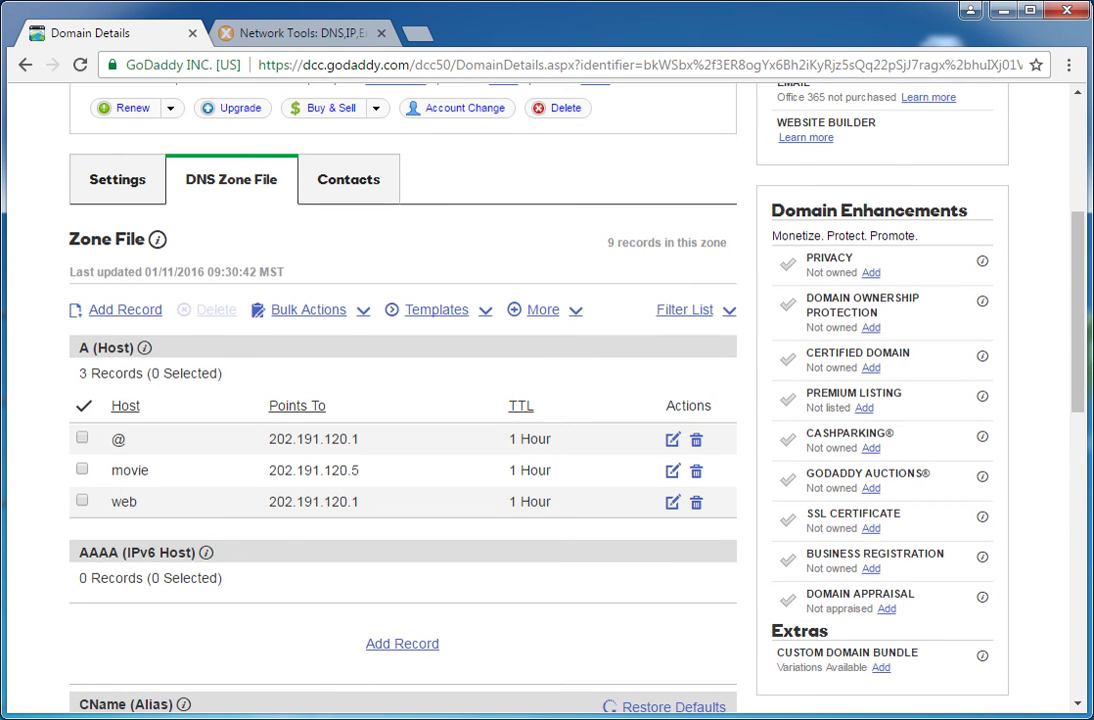